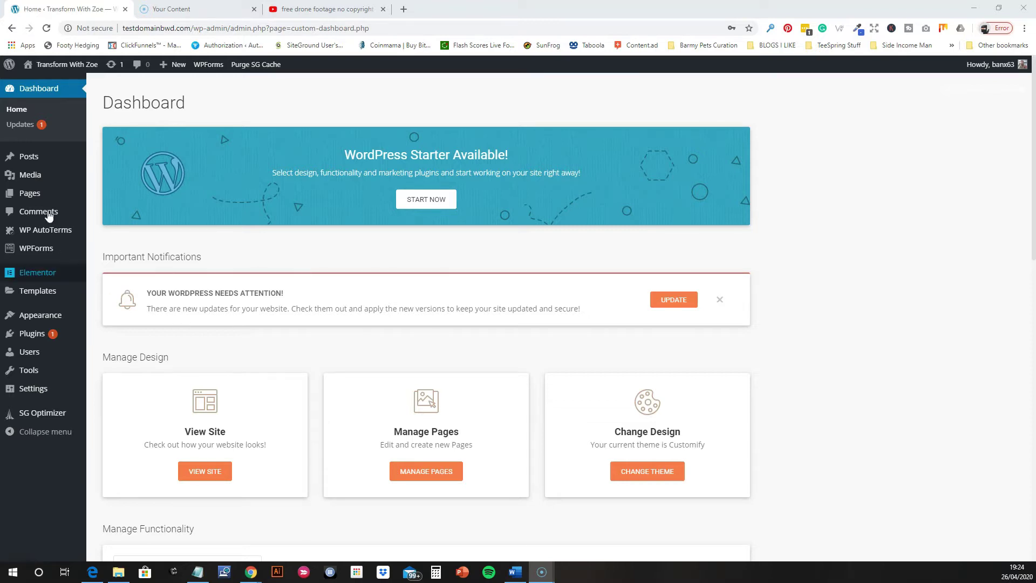
Create a new page in WordPress titled "Video Testing".
mouse_move(75, 199)
left_click(109, 211)
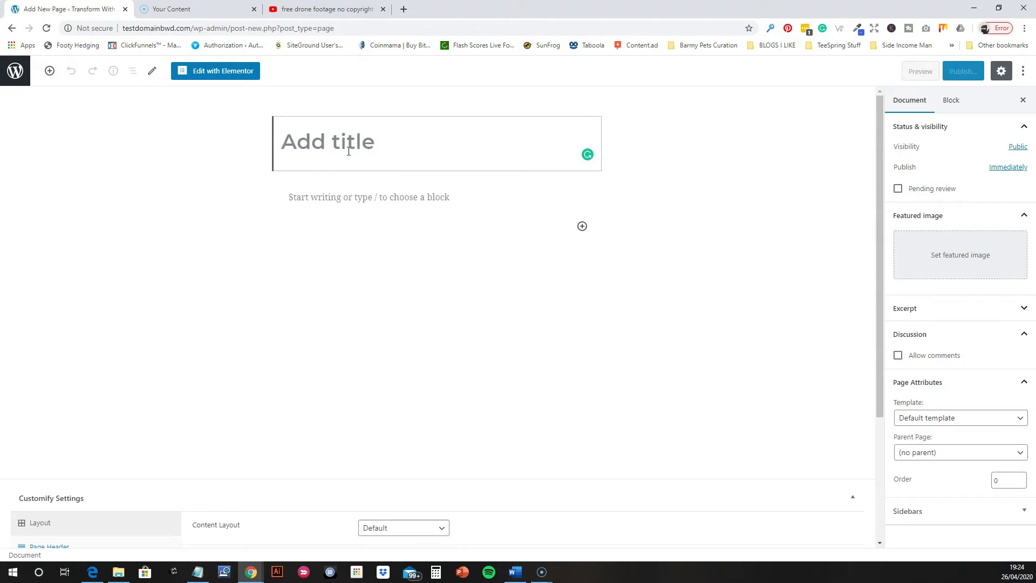
type("Video ")
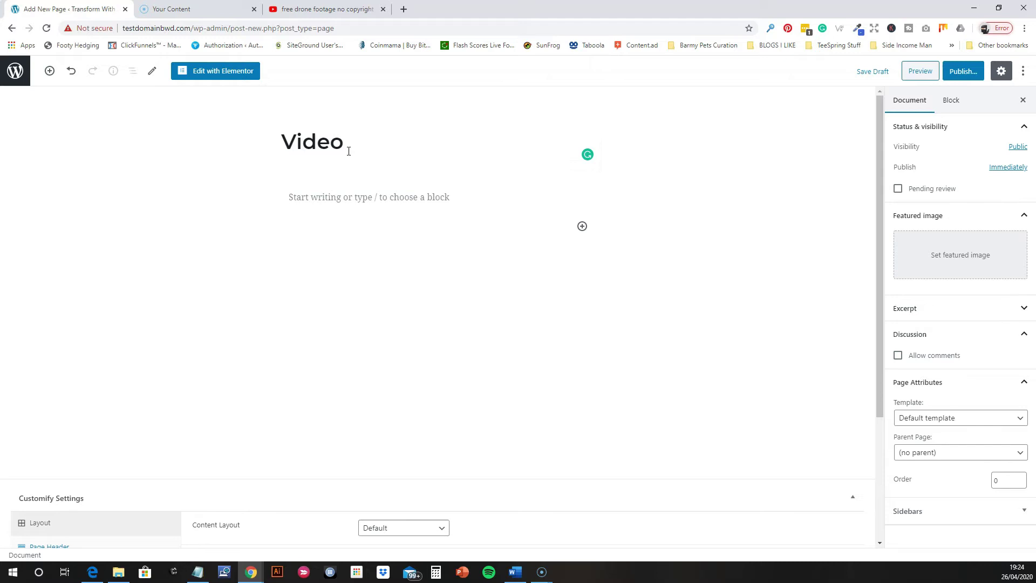
type("Testing")
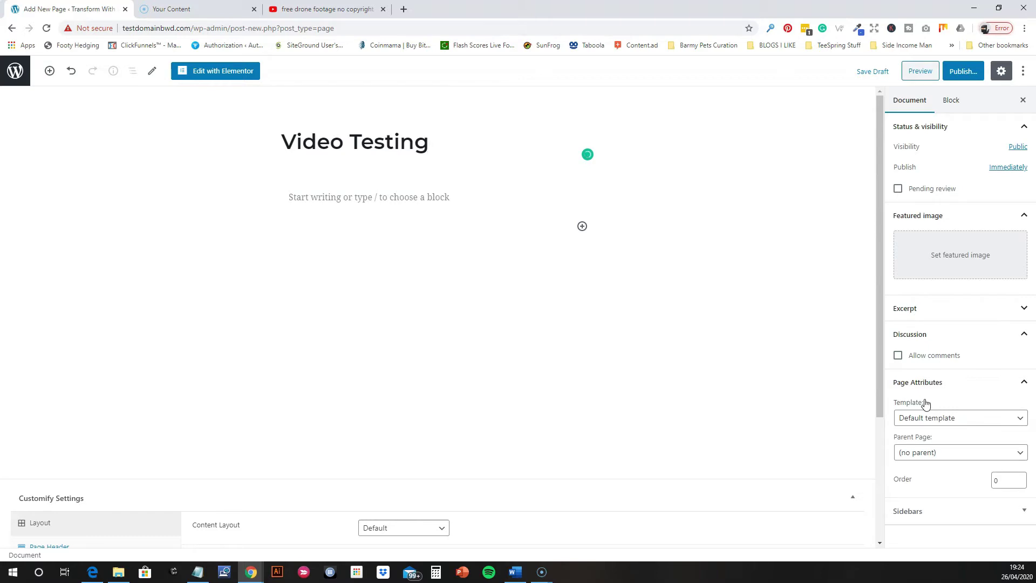
Set the page's template to Elementor Canvas, publish the page and leave the editor.
left_click(942, 422)
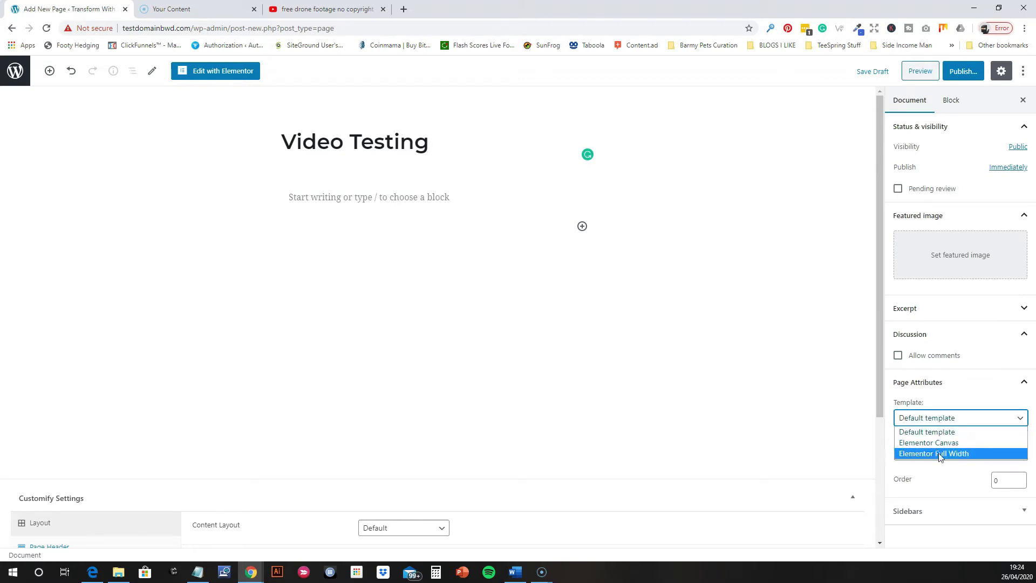
left_click(940, 443)
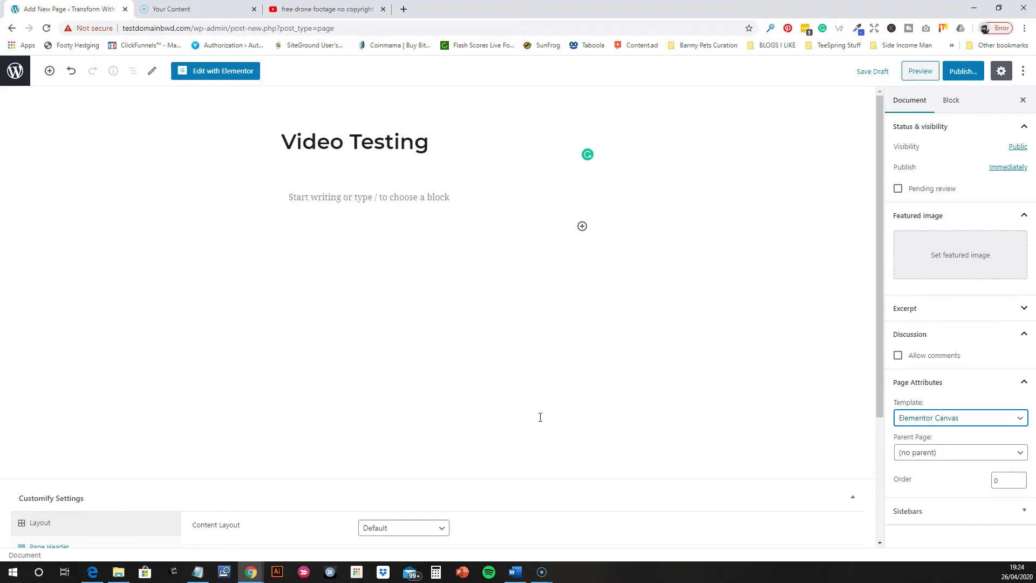
scroll(530, 423, "down", 4)
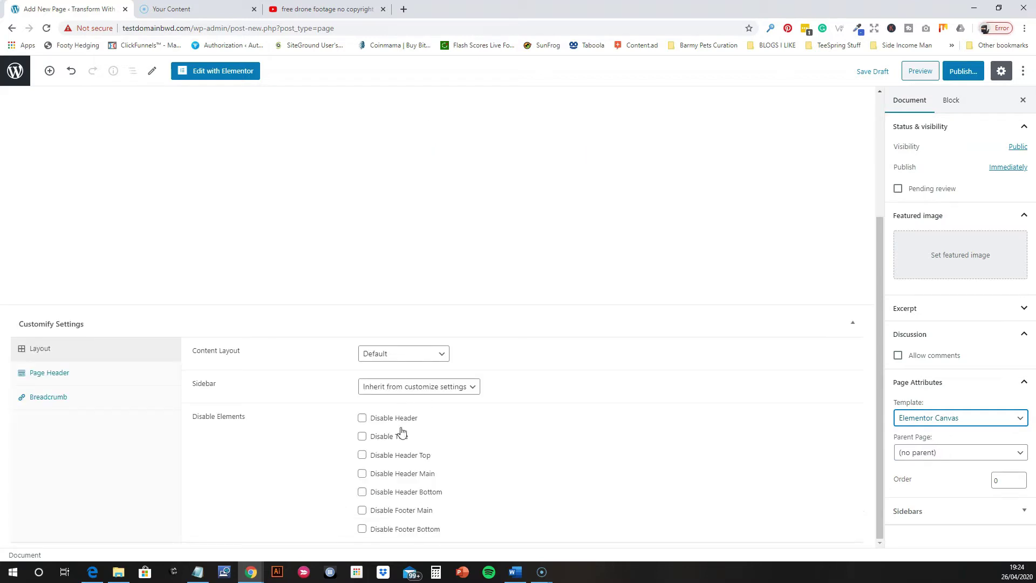
scroll(572, 378, "up", 4)
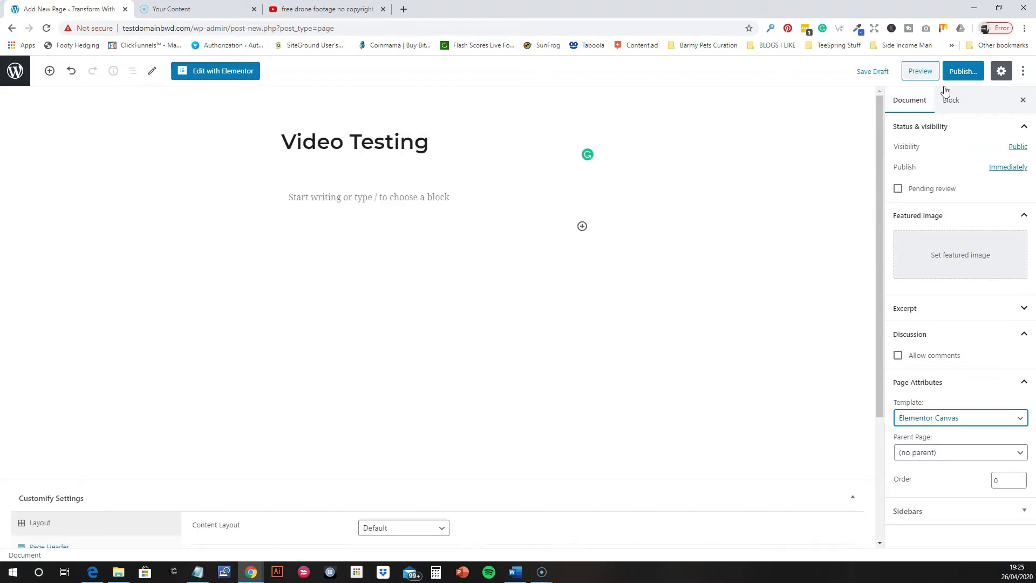
left_click(962, 79)
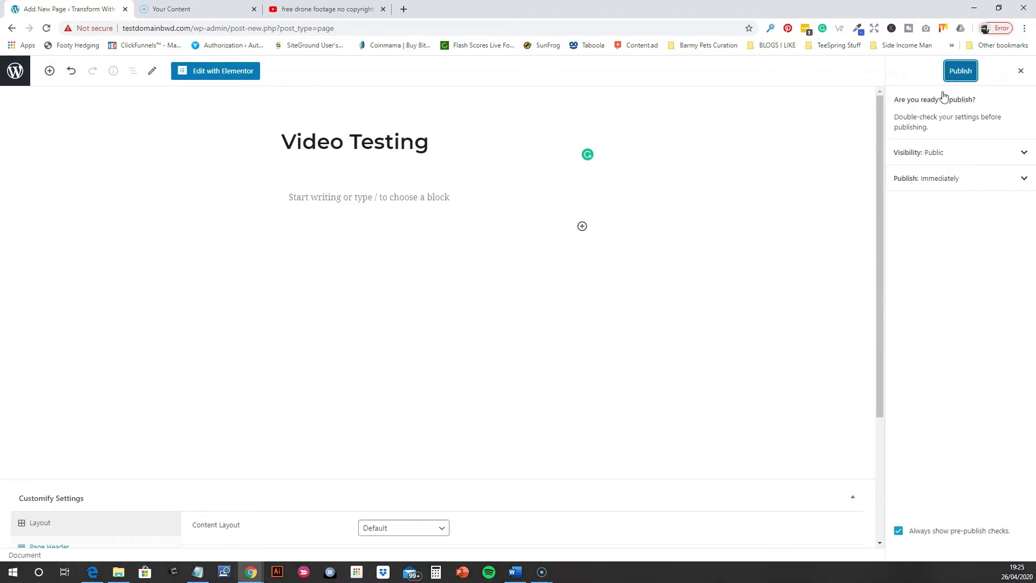
left_click(962, 71)
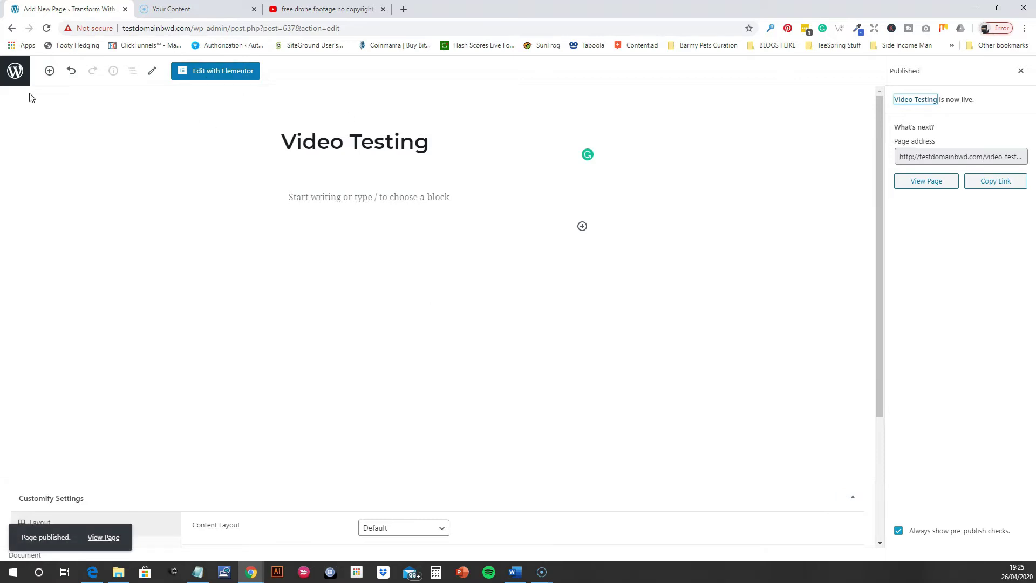
left_click(18, 79)
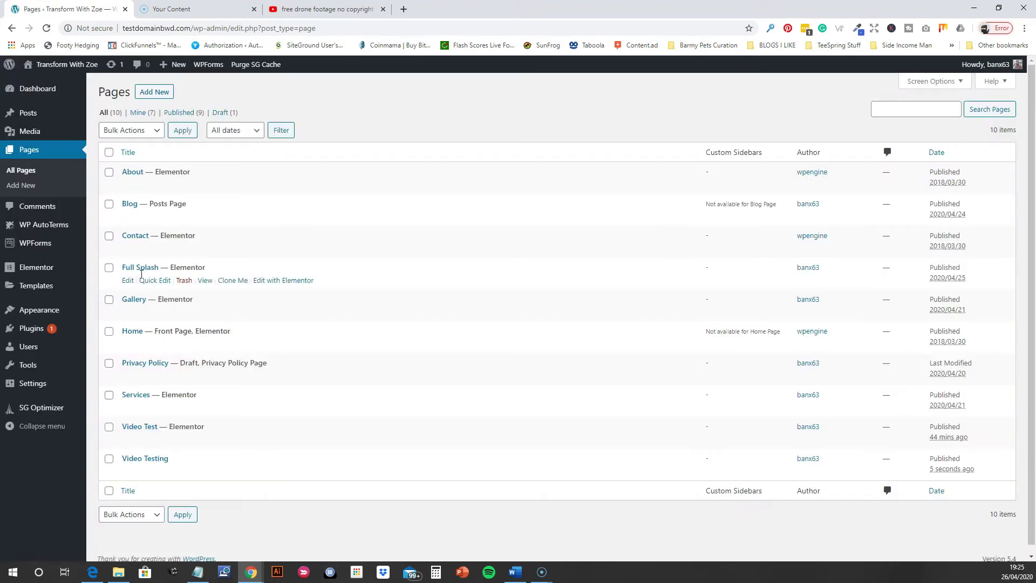
Look through the installed plugins and search the plugin directory for "header".
mouse_move(37, 327)
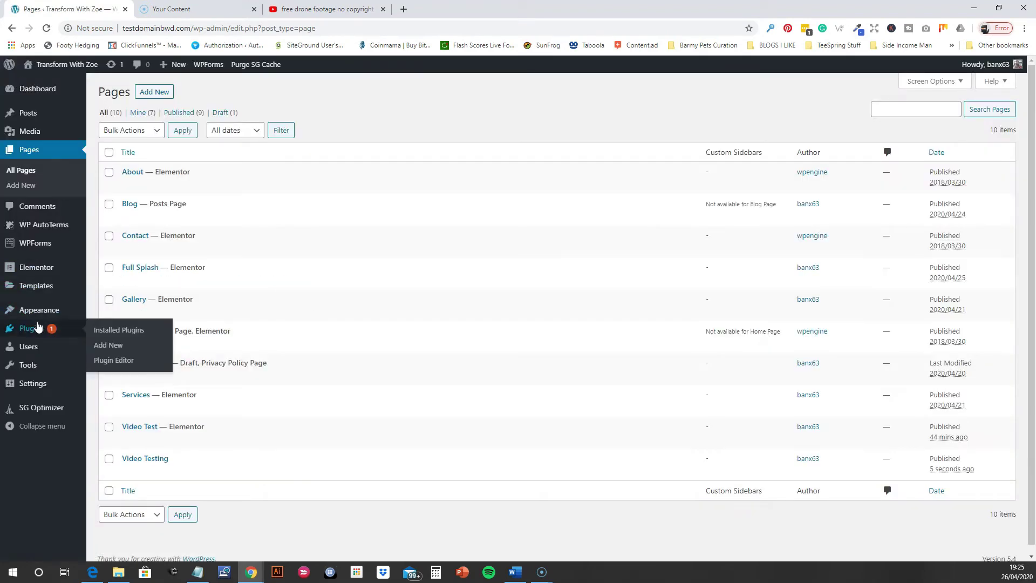
left_click(104, 332)
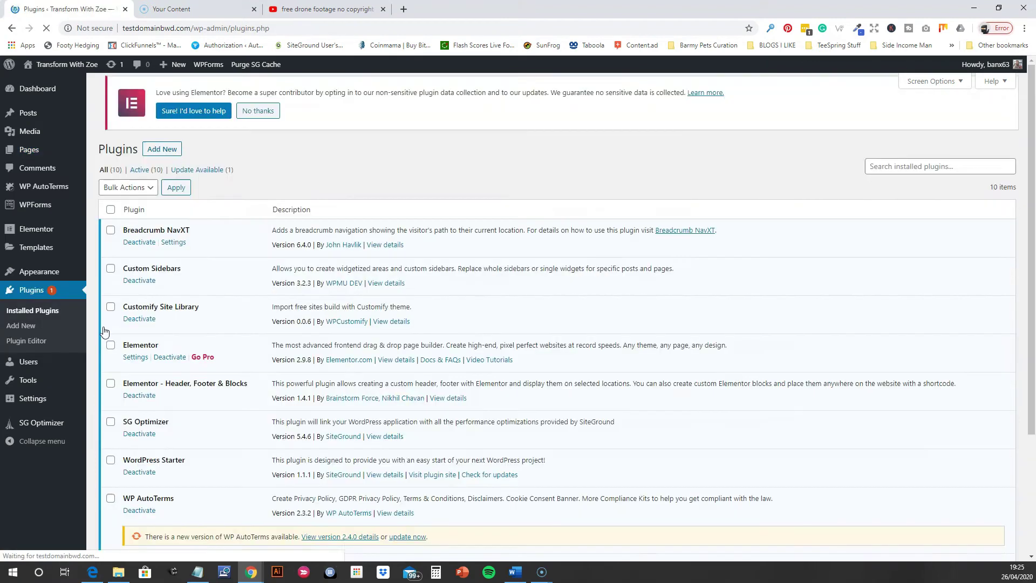
scroll(210, 337, "down", 2)
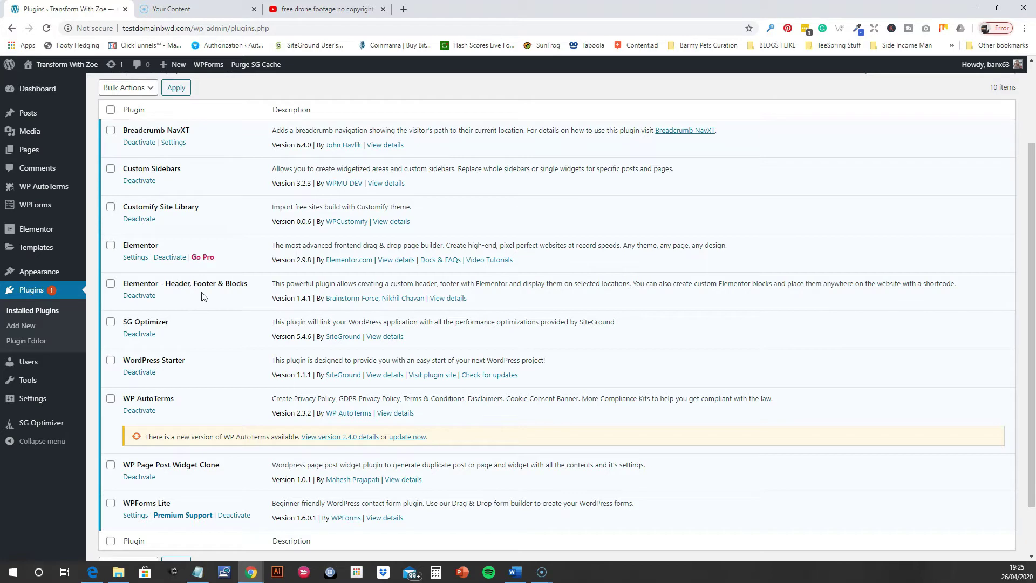
left_click(26, 326)
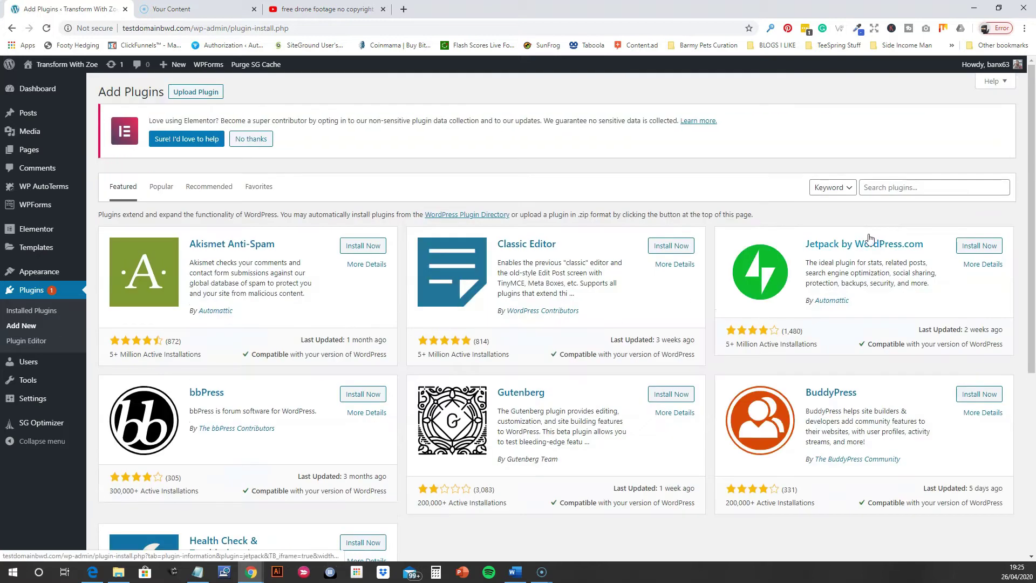
left_click(883, 188)
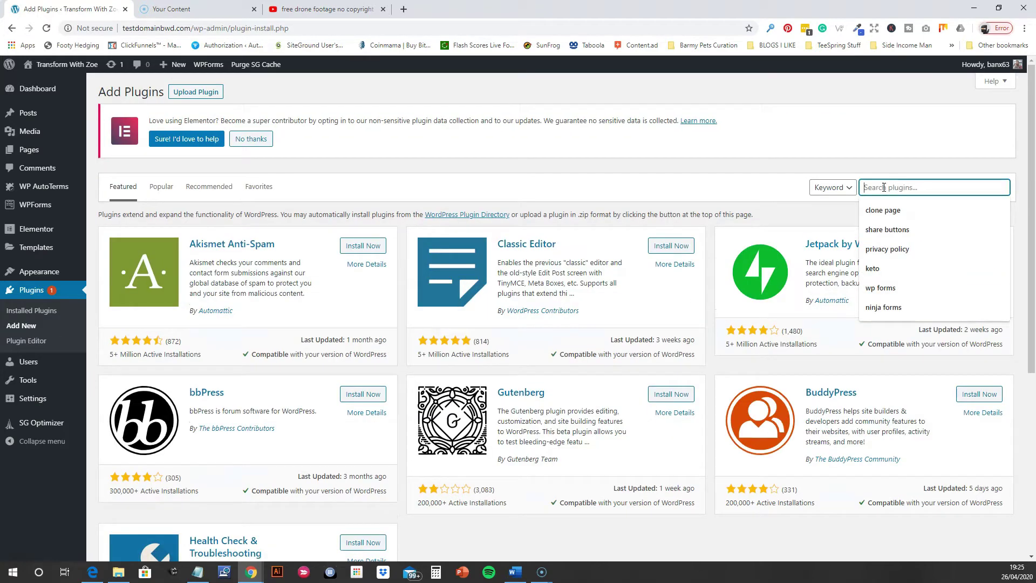
type("header")
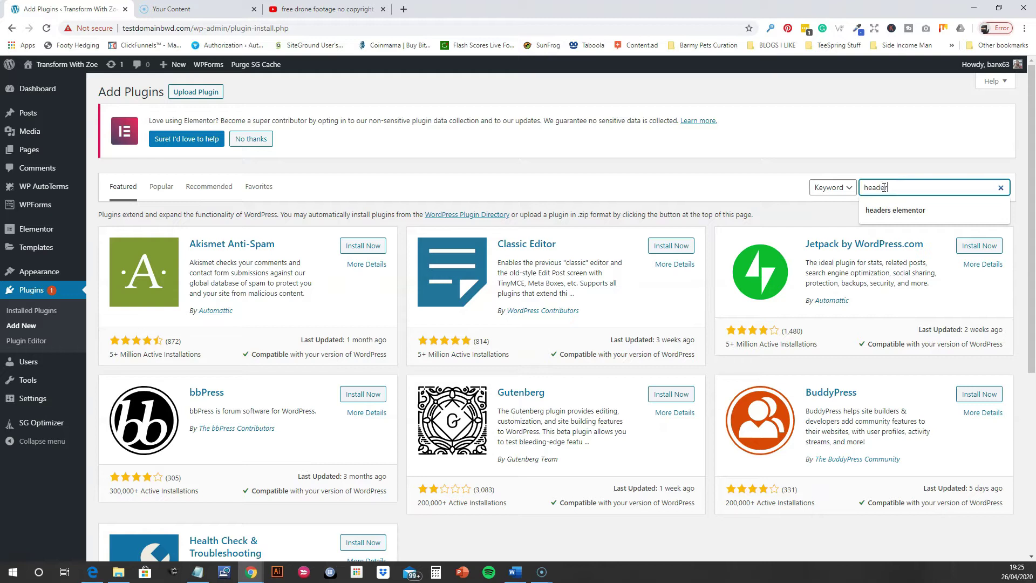
key("Return")
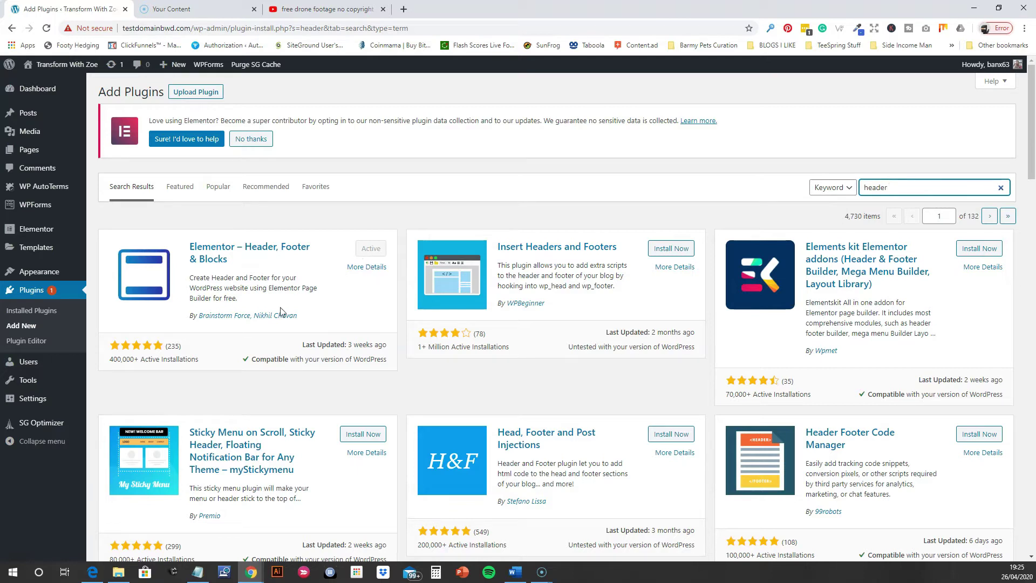
Create a new Header Footer Builder template of type Header with the title "testing".
mouse_move(33, 274)
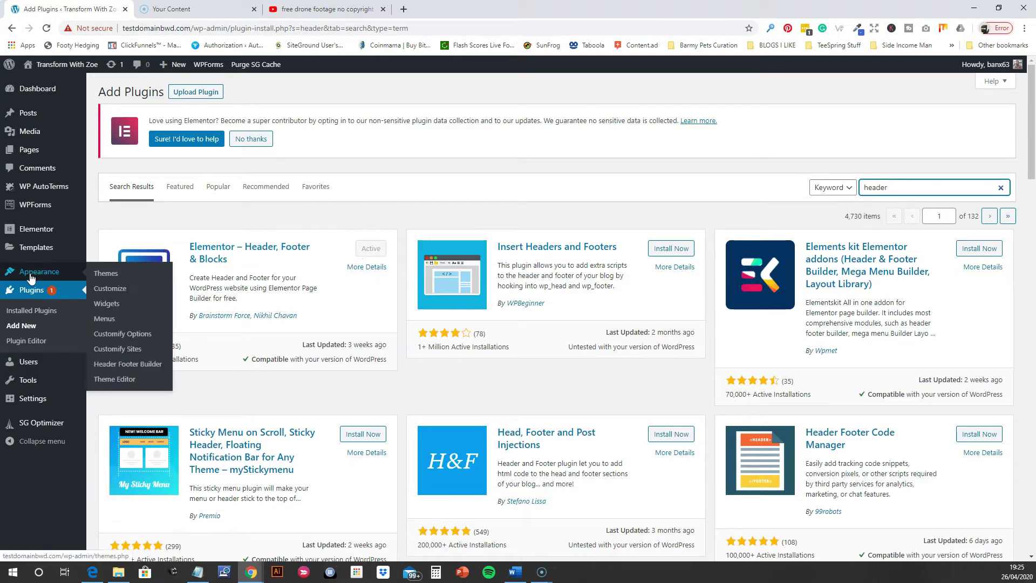
left_click(119, 365)
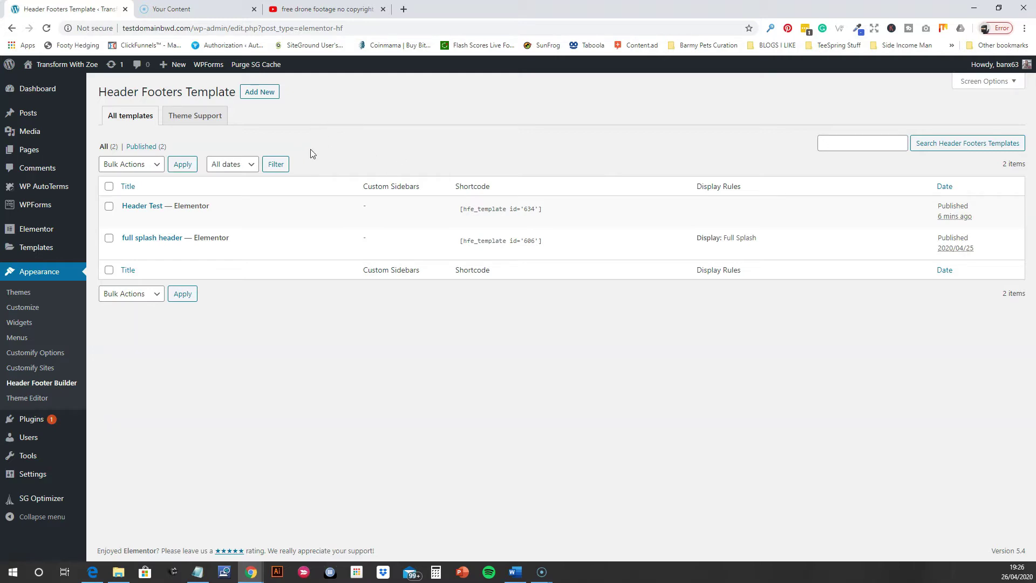
left_click(259, 93)
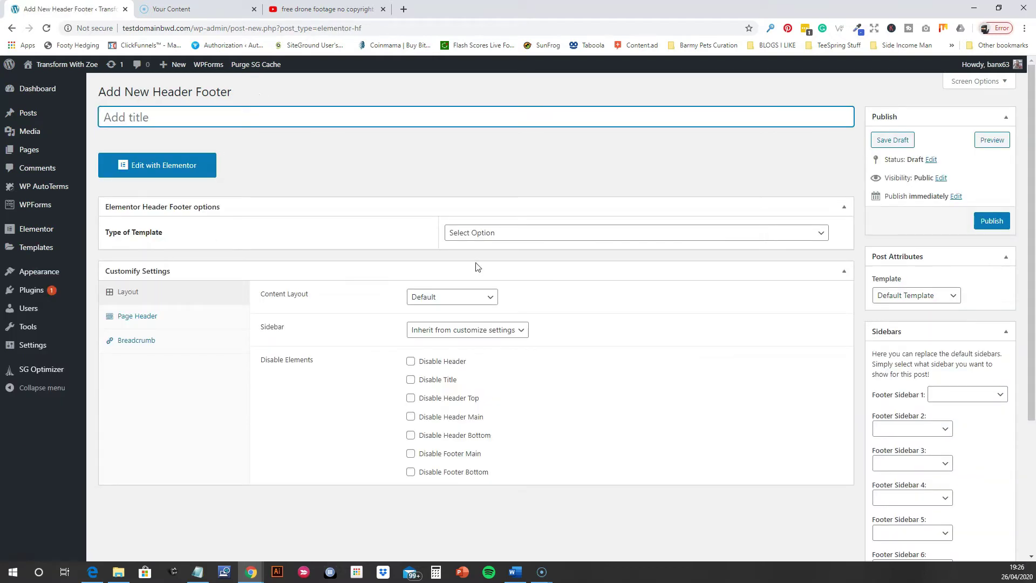
left_click(535, 233)
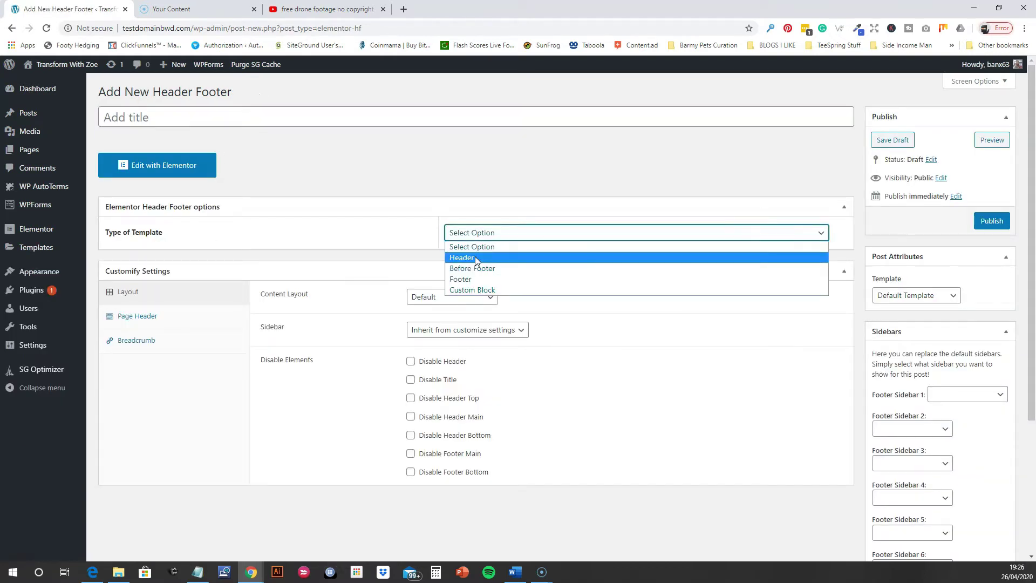
left_click(475, 257)
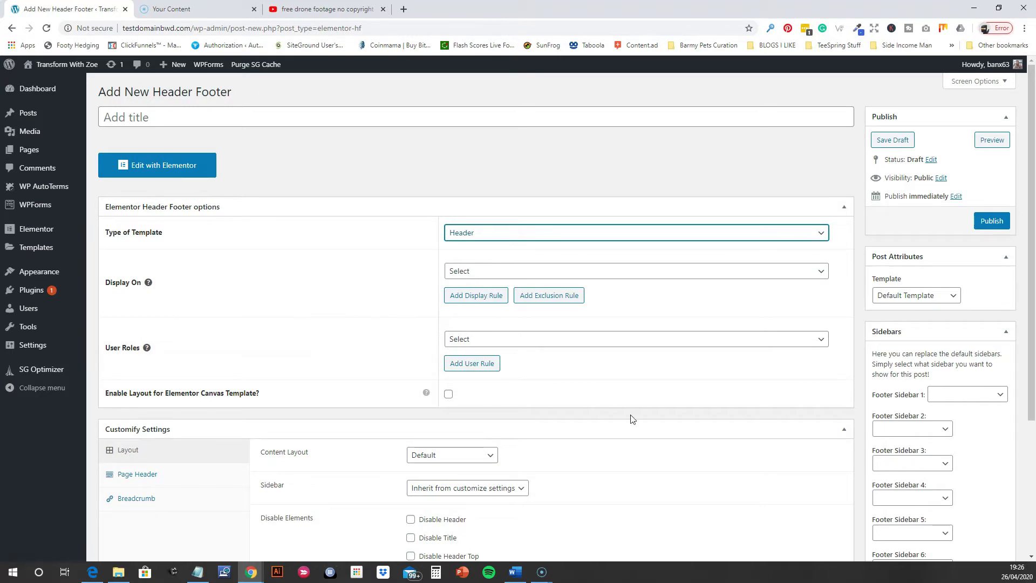
scroll(612, 439, "down", 3)
scroll(550, 405, "up", 3)
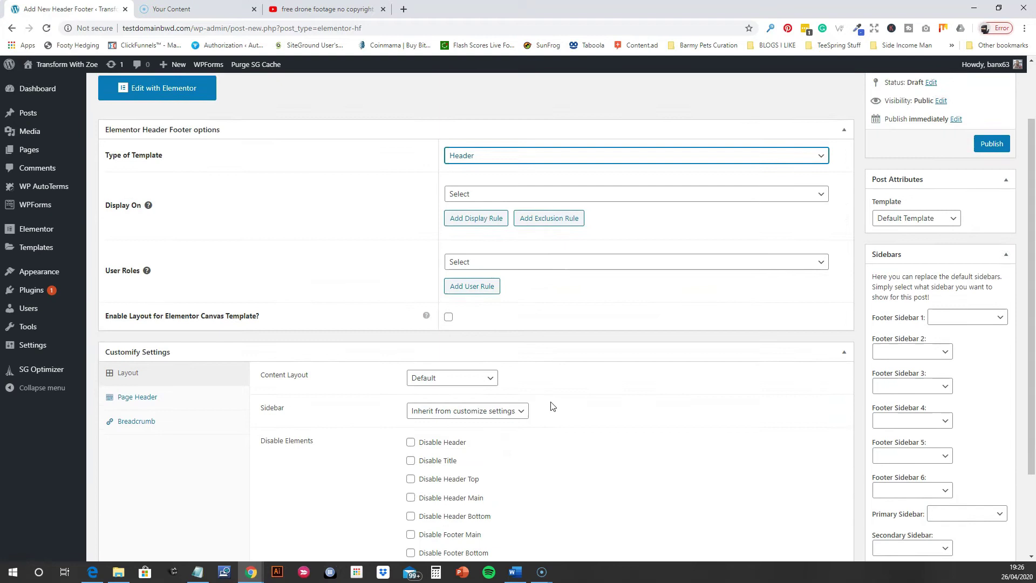
left_click(139, 118)
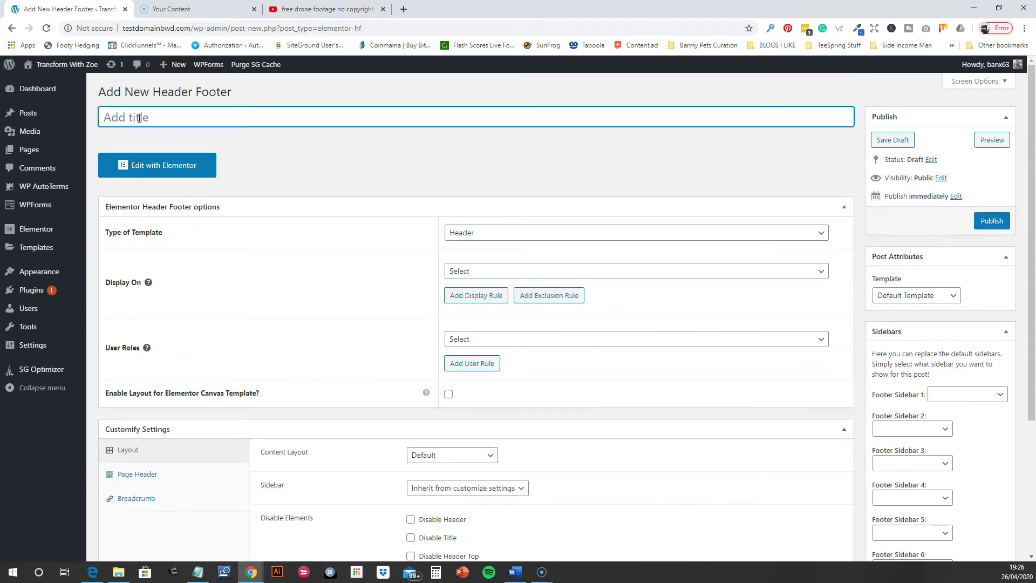
type("testing")
Edit the header template with Elementor and add a section with two equal columns.
left_click(157, 173)
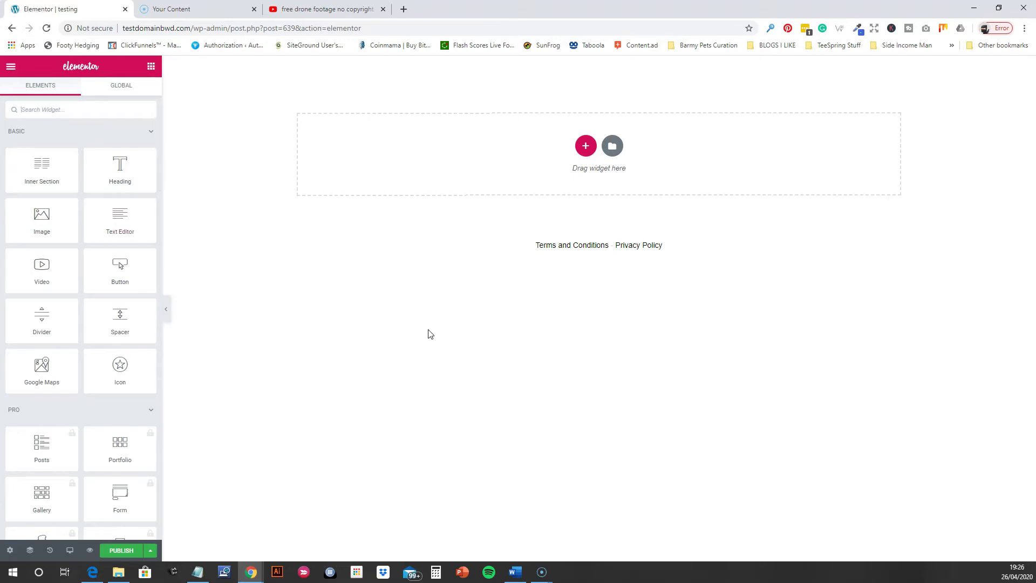
left_click(585, 147)
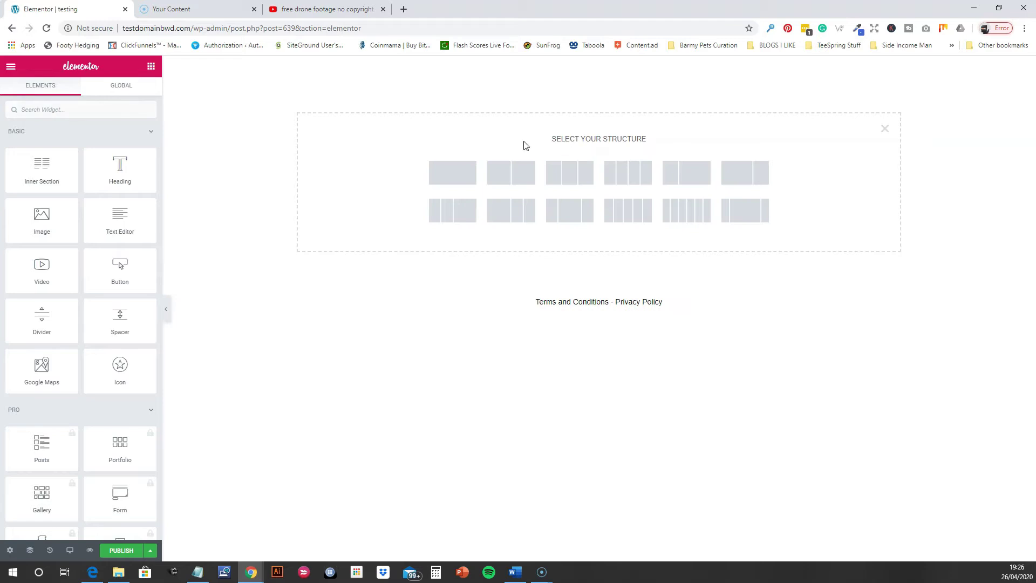
left_click(512, 179)
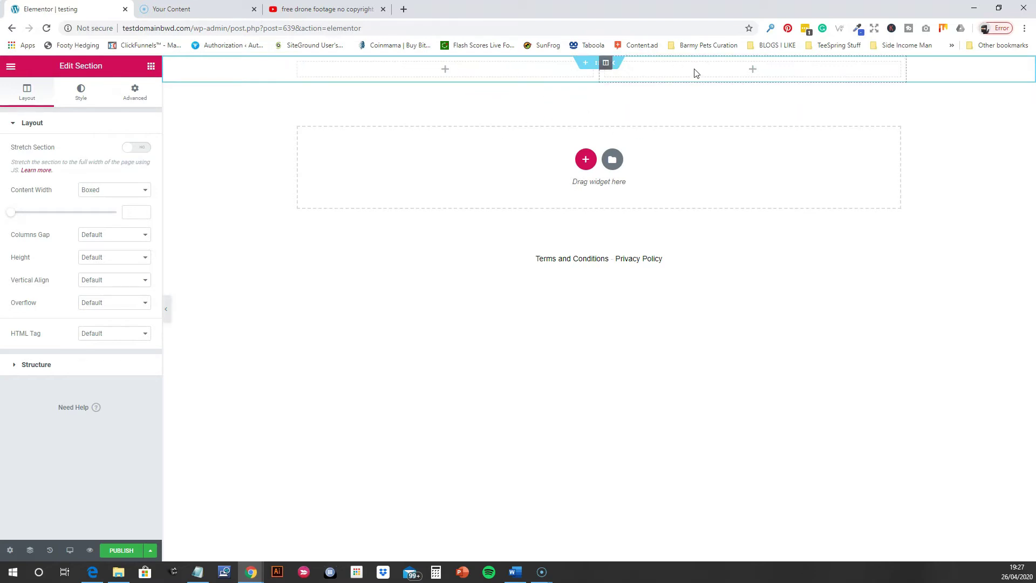
Place a Site Logo widget in the section's first column and align it left.
left_click(151, 67)
scroll(111, 330, "down", 10)
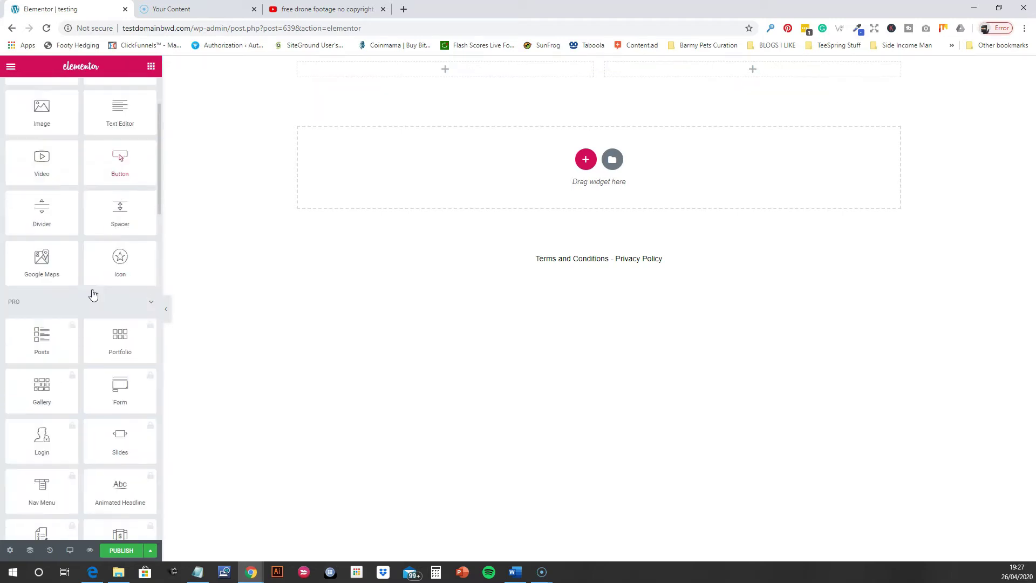
scroll(111, 330, "down", 9)
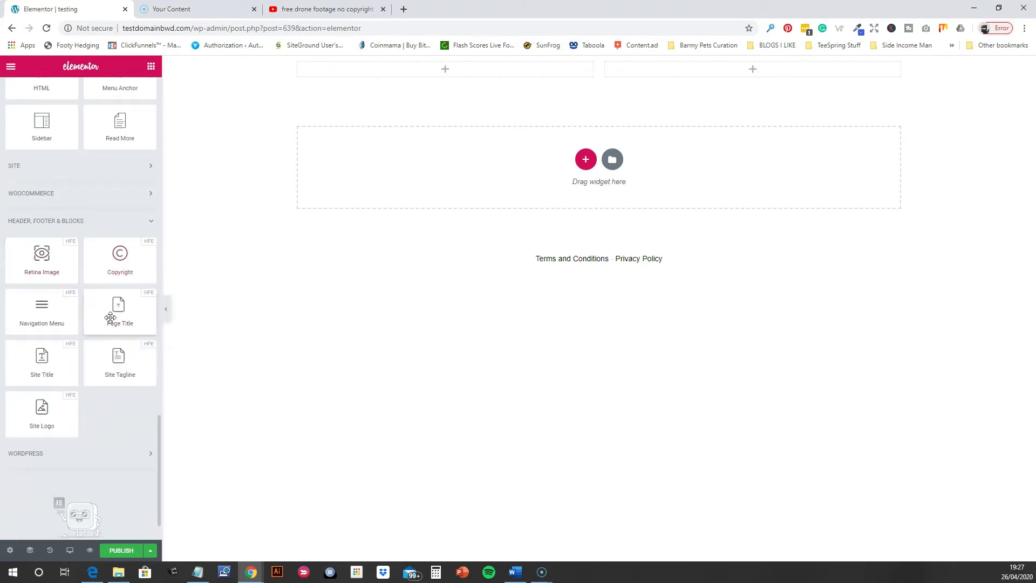
left_click_drag(36, 420, 439, 70)
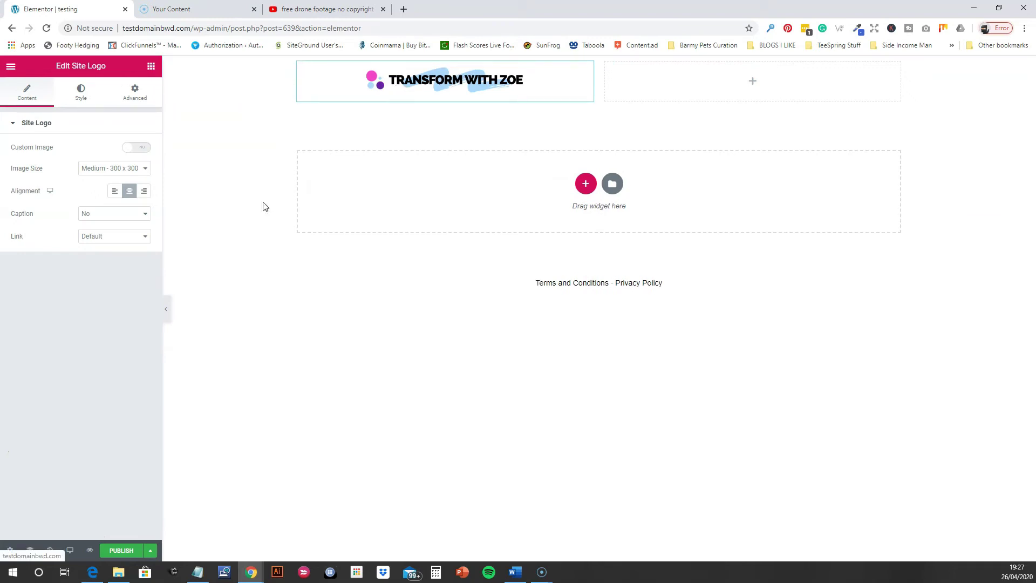
left_click(113, 193)
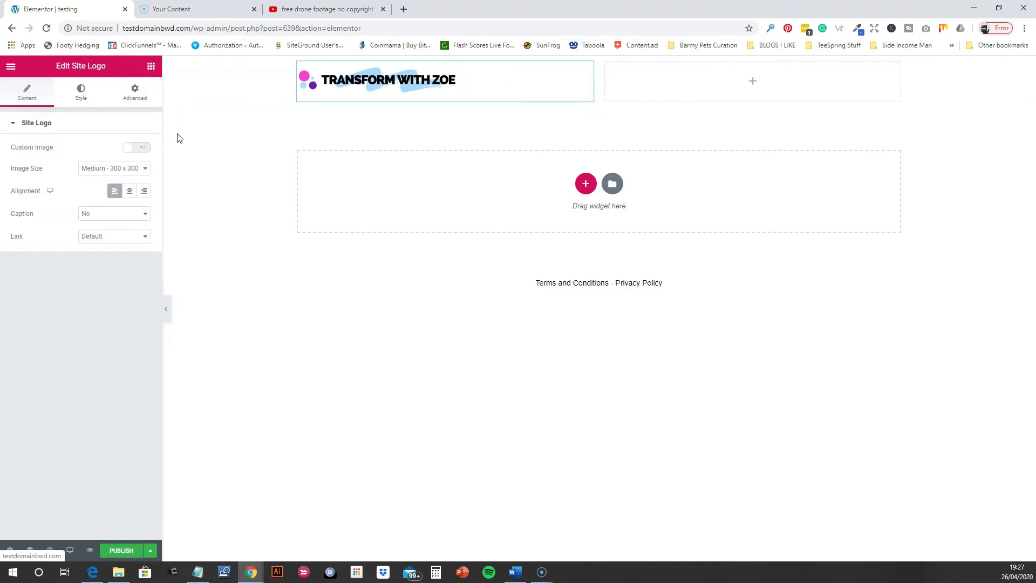
Enable a custom image for the site logo and insert full-length-hi-res-logo-PNG.png from the media library.
left_click(142, 153)
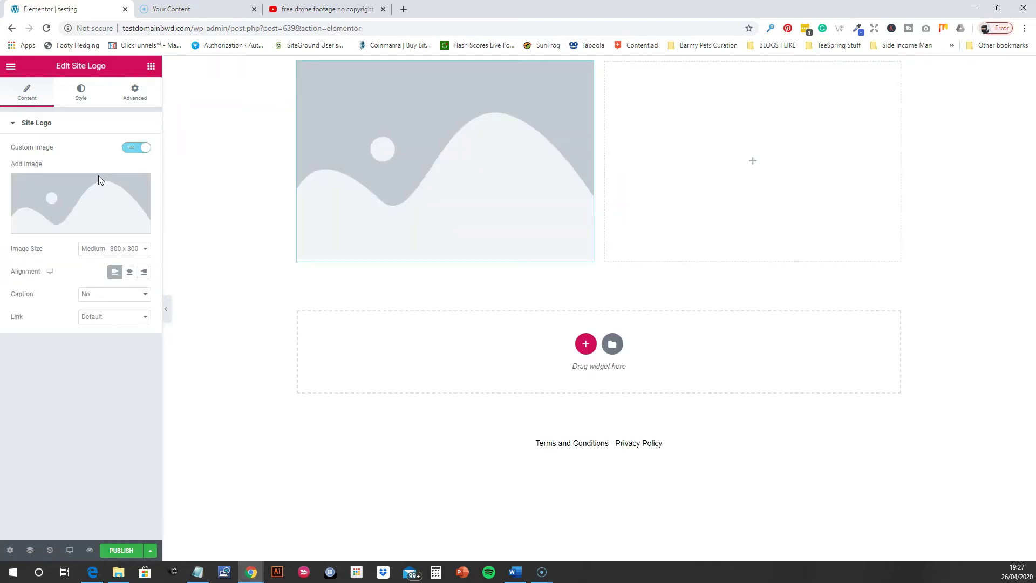
left_click(84, 220)
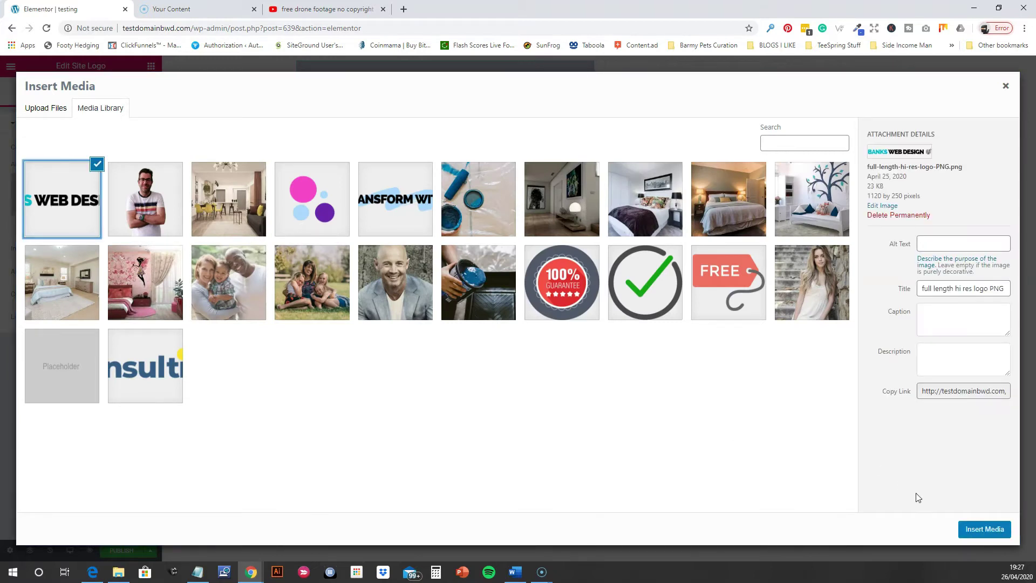
left_click(980, 527)
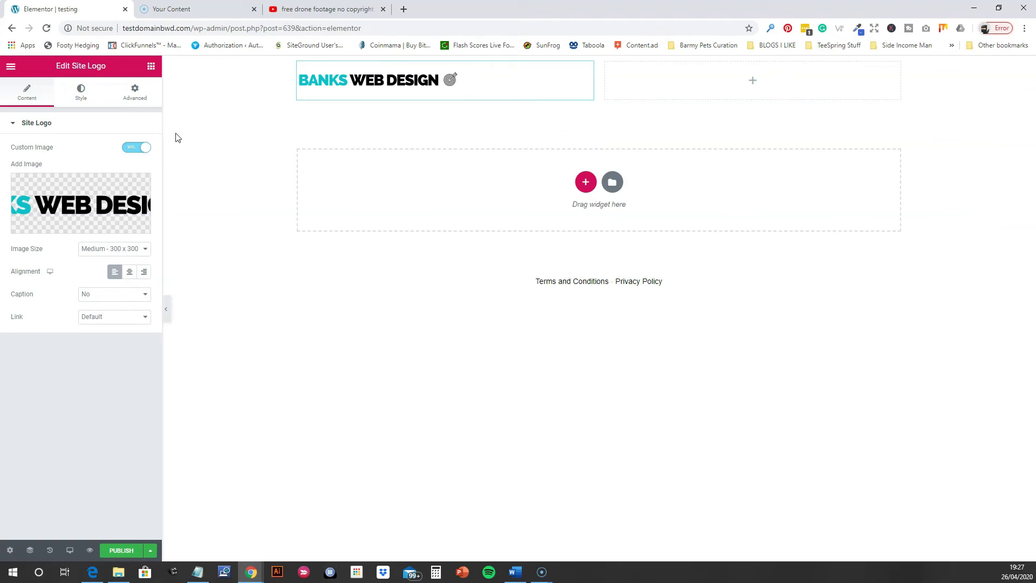
Place a Navigation Menu widget in the header section's second column and set its menu to Primary.
left_click(151, 68)
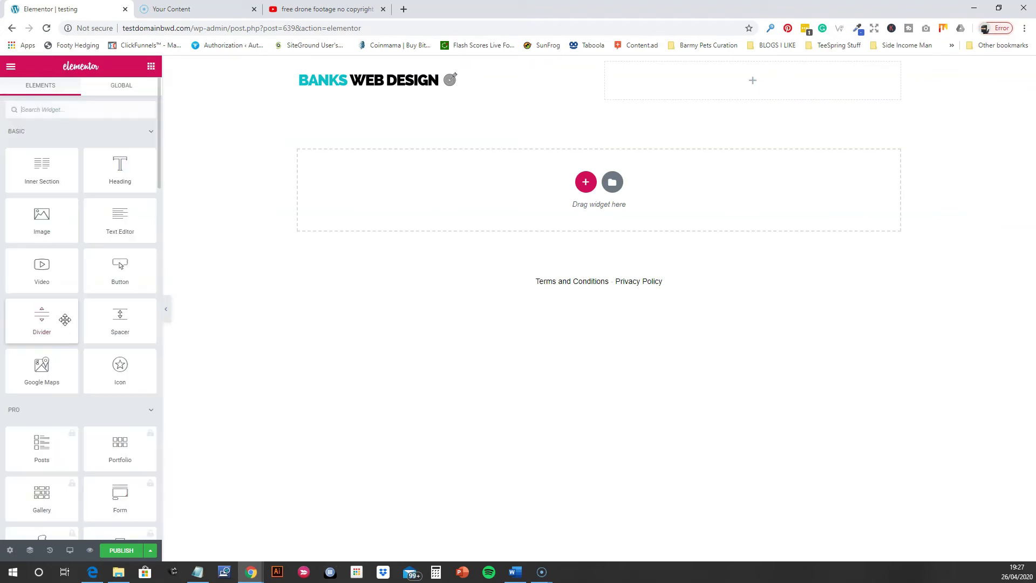
scroll(107, 378, "down", 20)
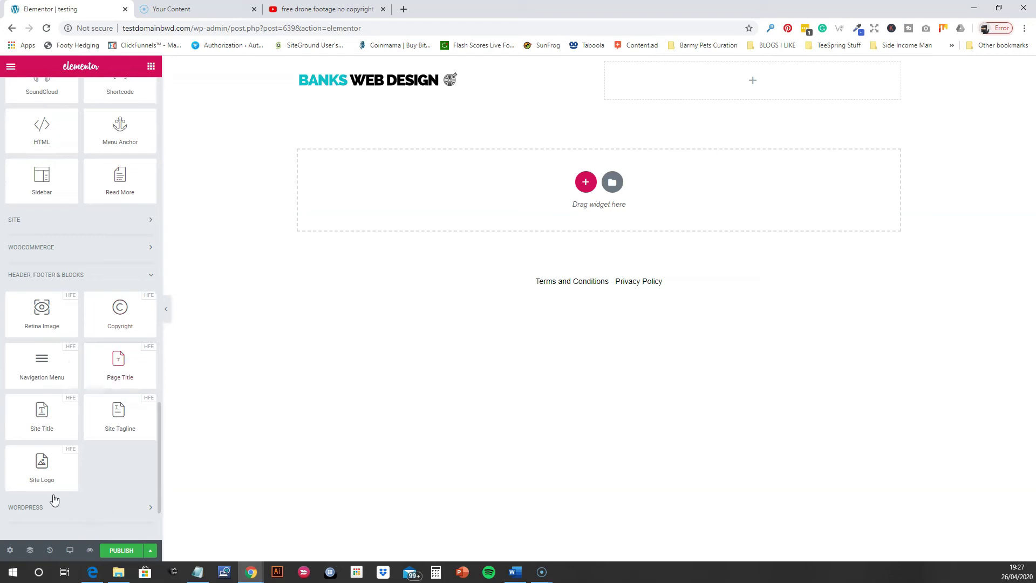
left_click_drag(34, 367, 745, 82)
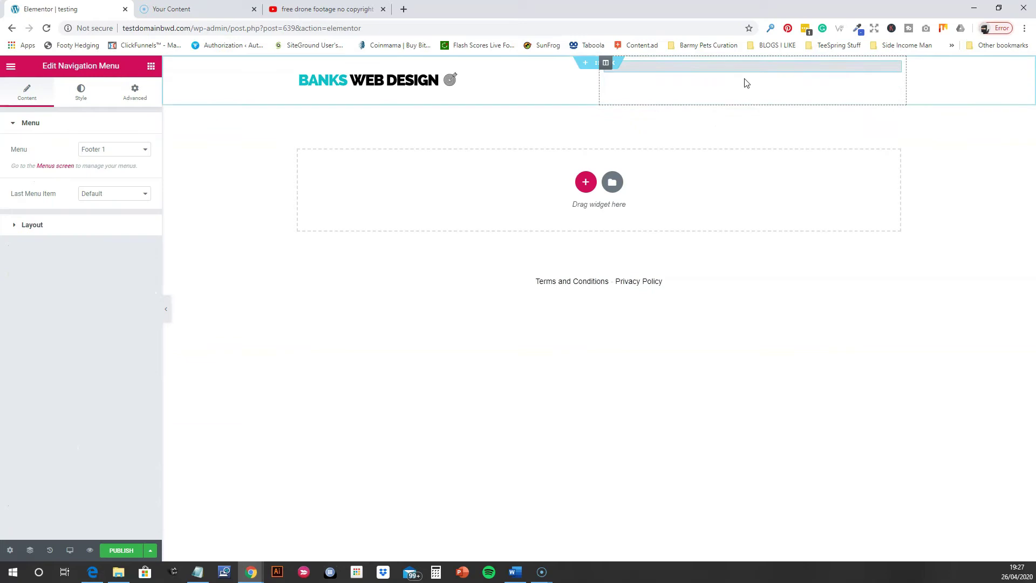
left_click(129, 156)
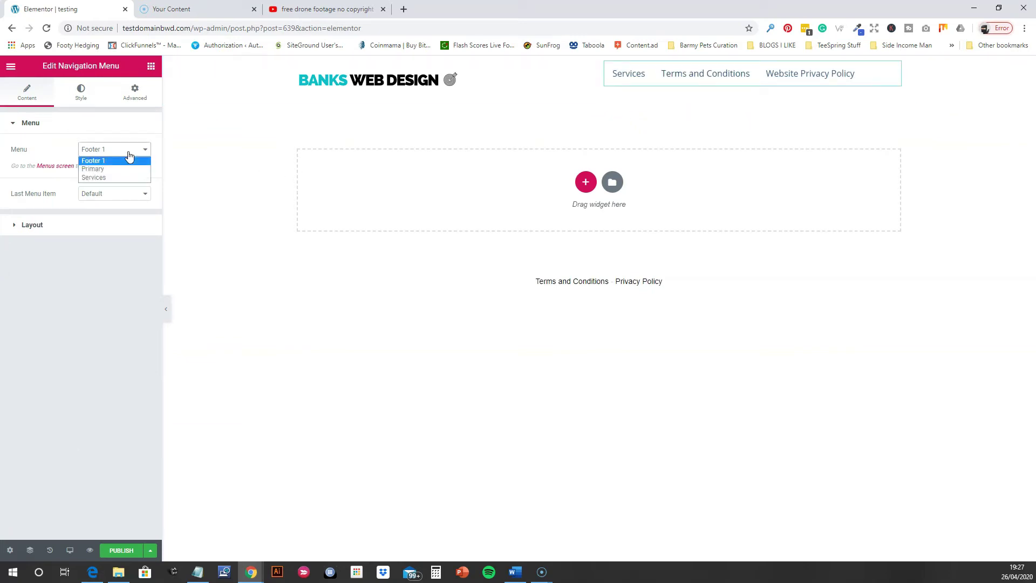
left_click(94, 169)
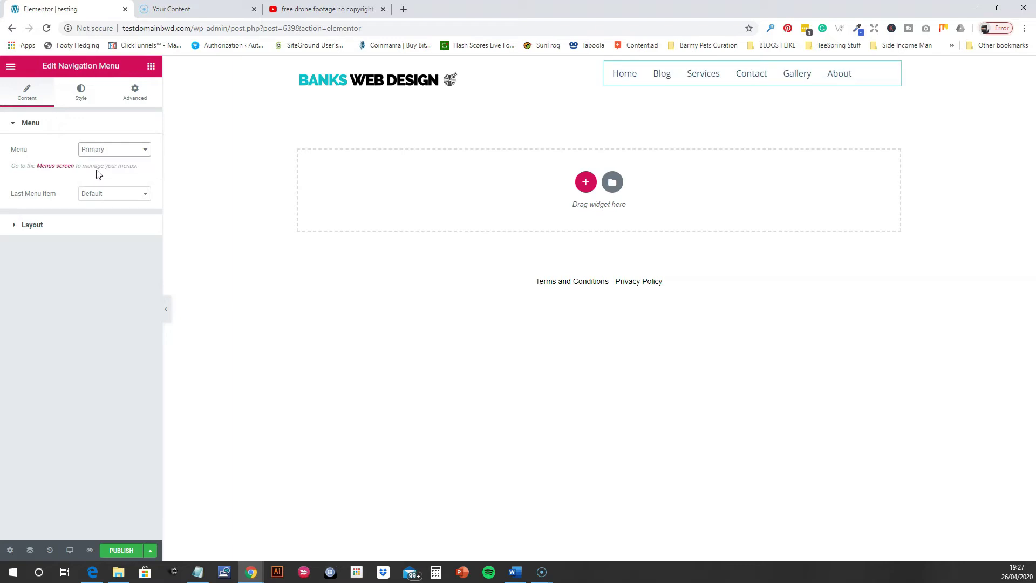
Set the navigation menu's horizontal layout alignment to center.
left_click(94, 233)
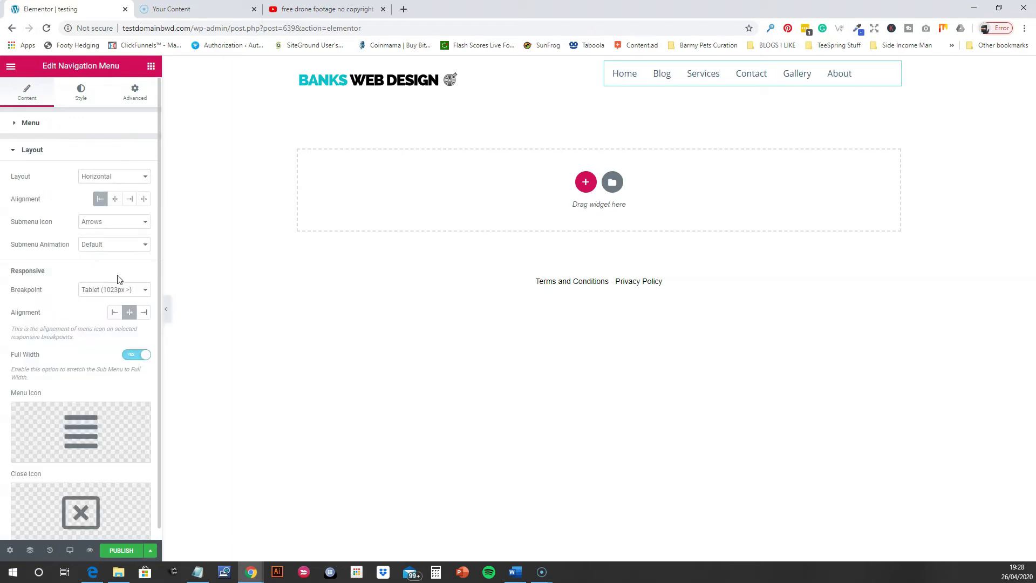
left_click(132, 200)
left_click(115, 198)
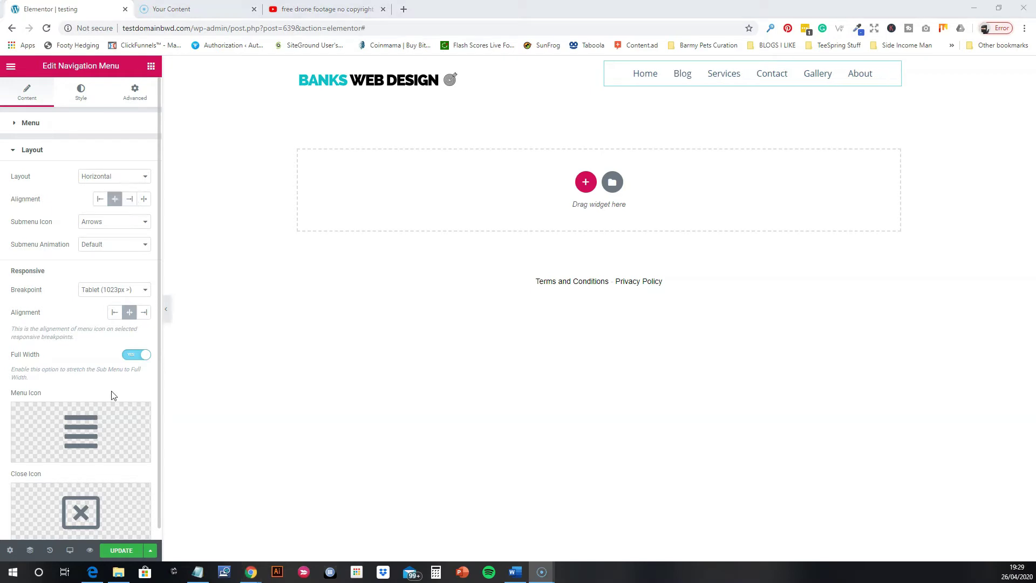
Unlink the navigation menu's margins, set the top margin to 14 px, and save the header template.
left_click(136, 92)
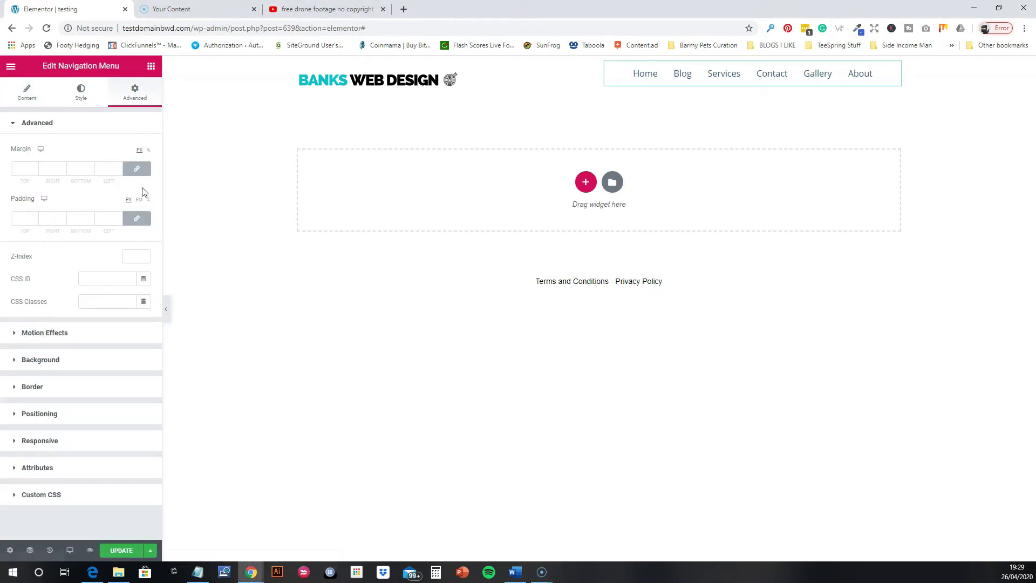
left_click(137, 169)
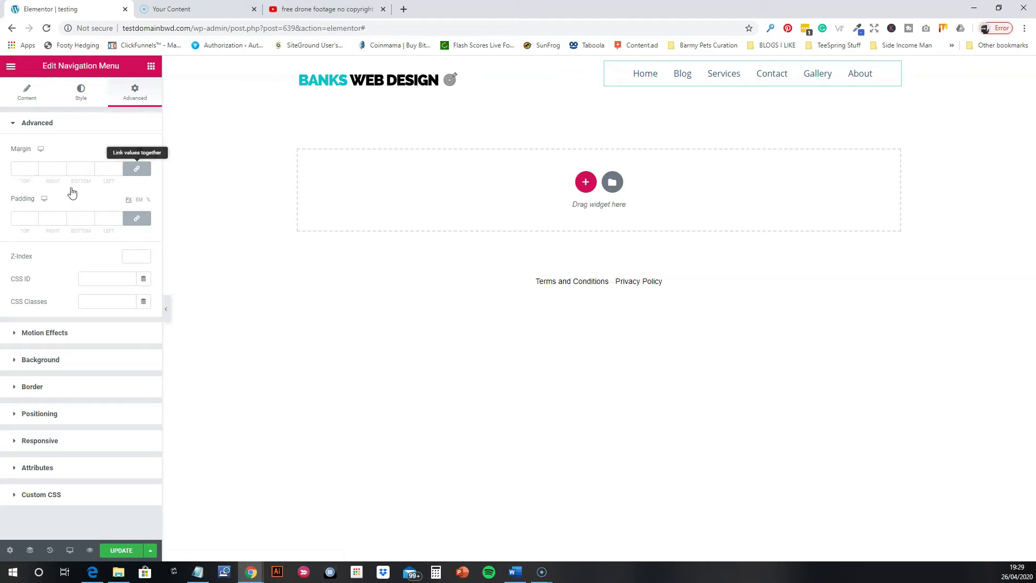
left_click(35, 166)
left_click(35, 167)
left_click(35, 167)
left_click(34, 167)
left_click(35, 166)
left_click(35, 167)
left_click(35, 166)
left_click(34, 166)
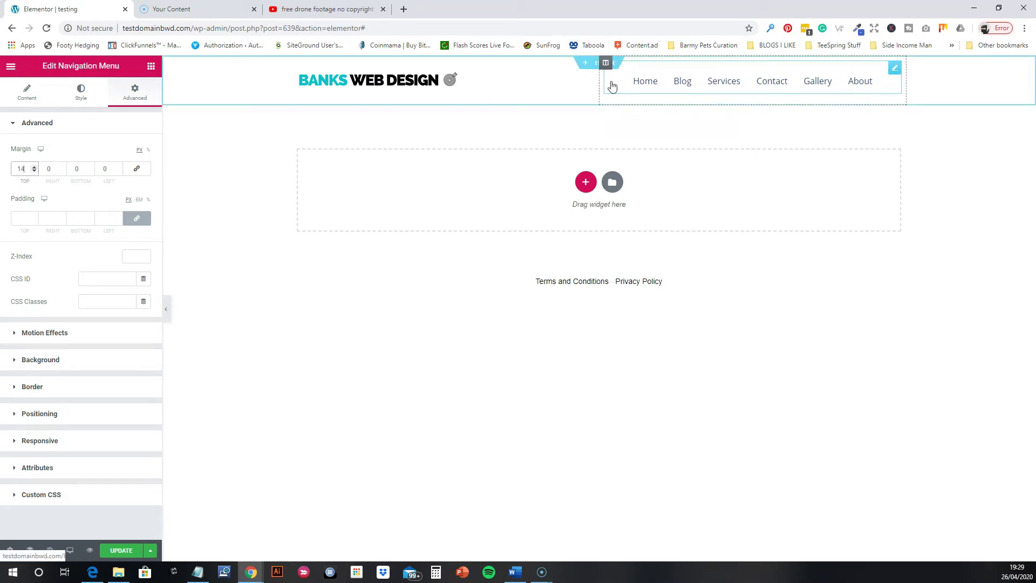
left_click(122, 549)
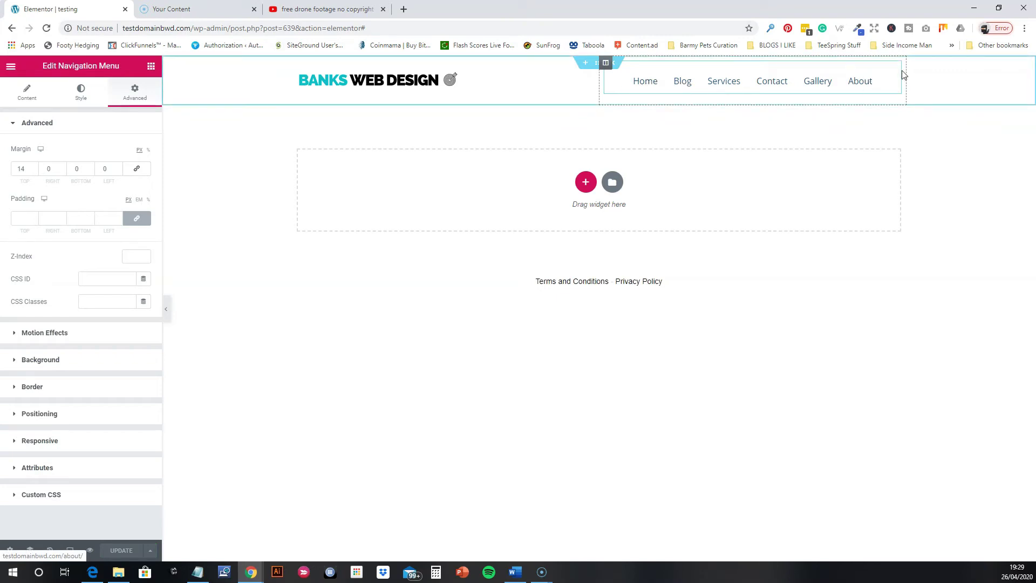
Set the main menu's normal text color to white (#FFFFFF) and save the header template.
mouse_move(896, 73)
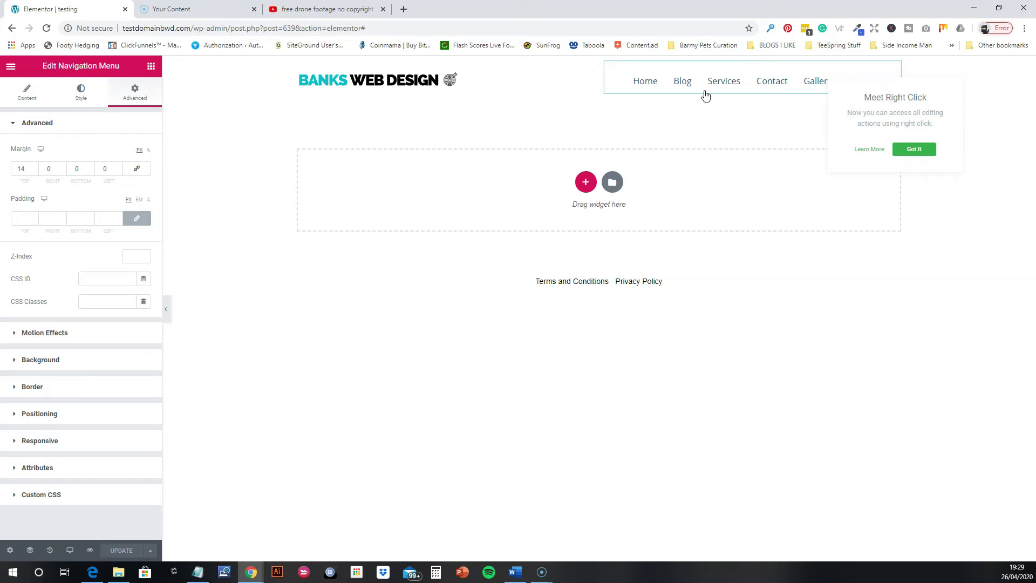
left_click(80, 95)
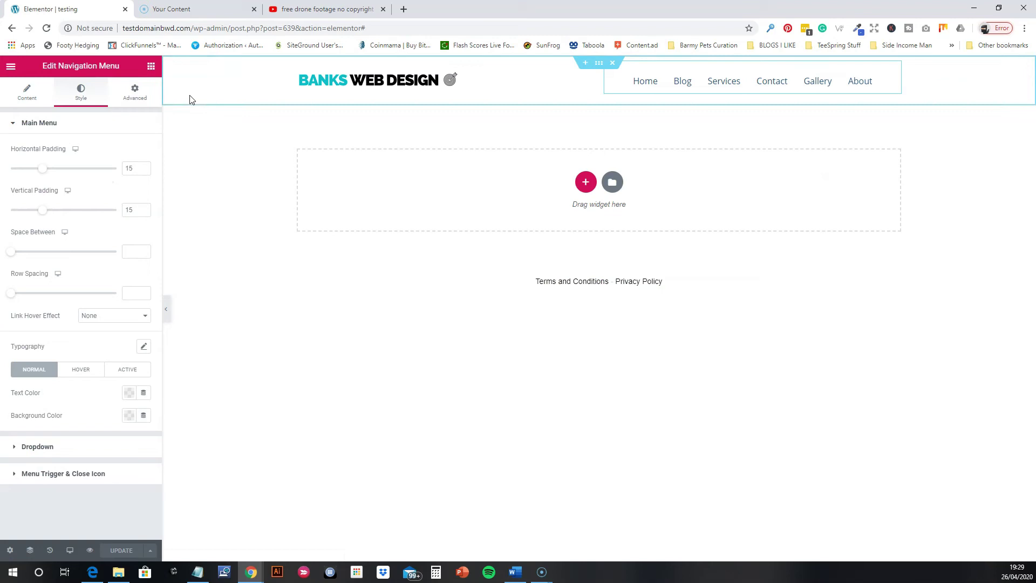
left_click(130, 392)
left_click_drag(124, 292, 56, 222)
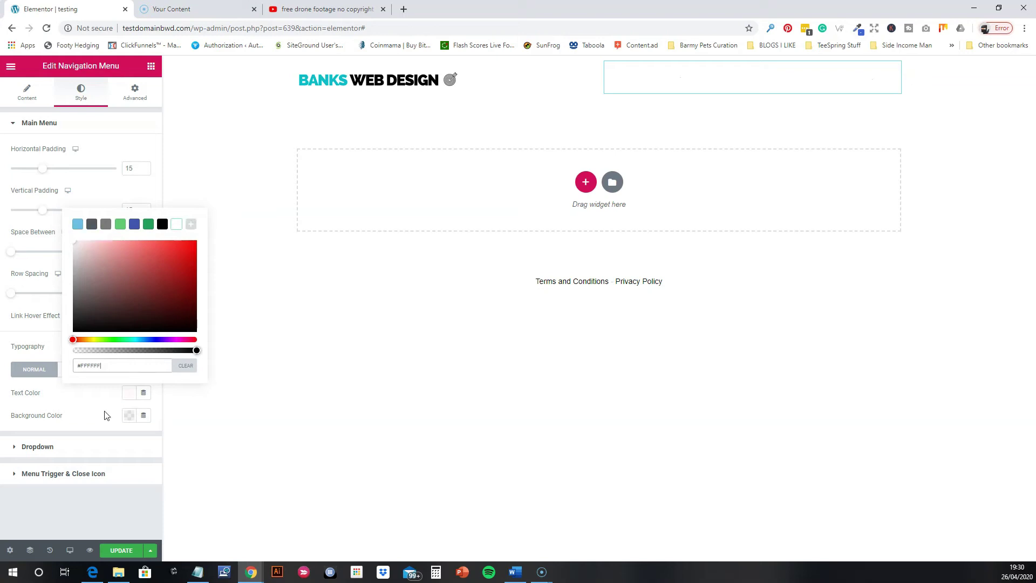
left_click(109, 526)
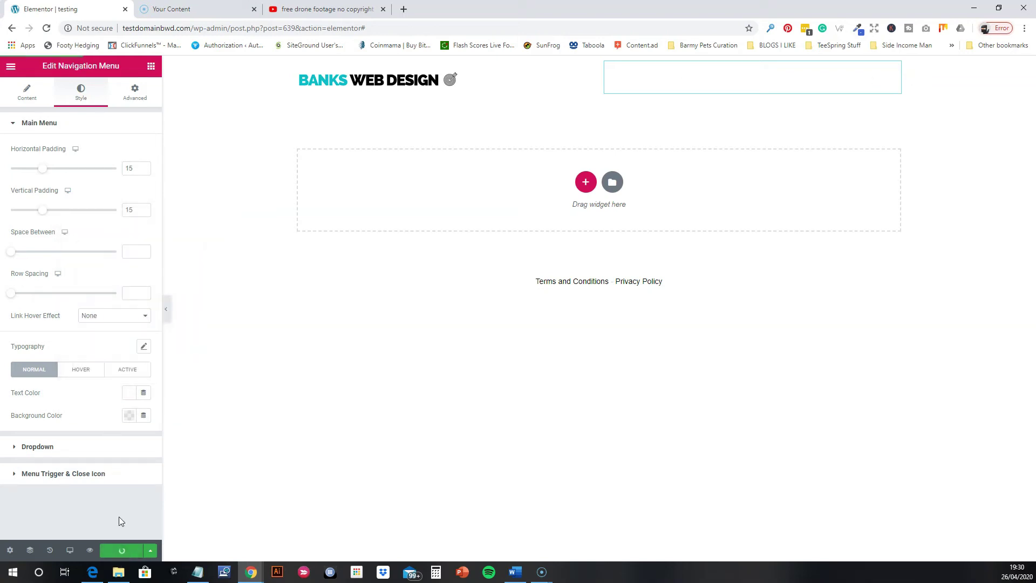
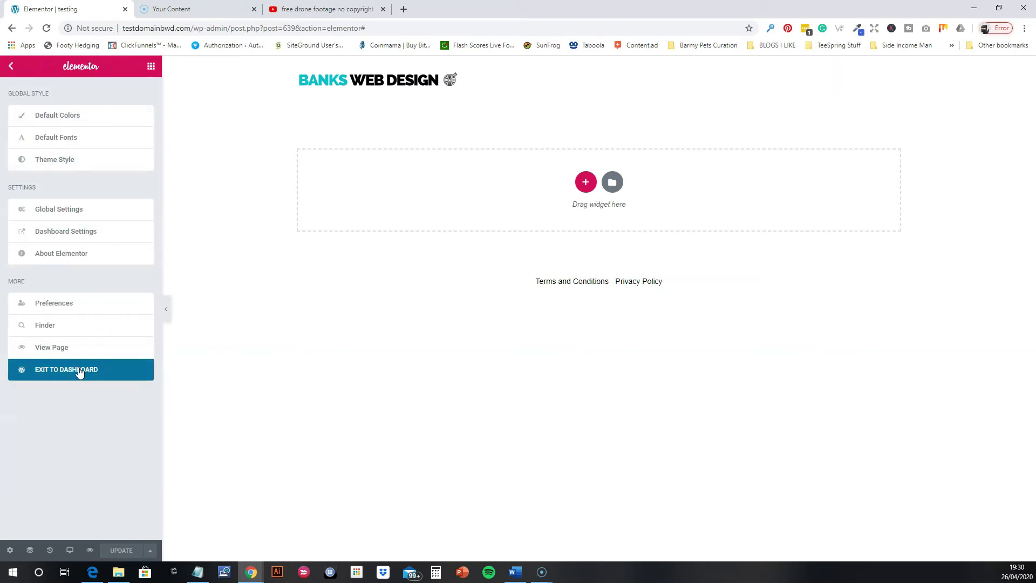
Exit to the dashboard and copy the "testing" template's shortcode from the Header Footer Builder list.
left_click(72, 373)
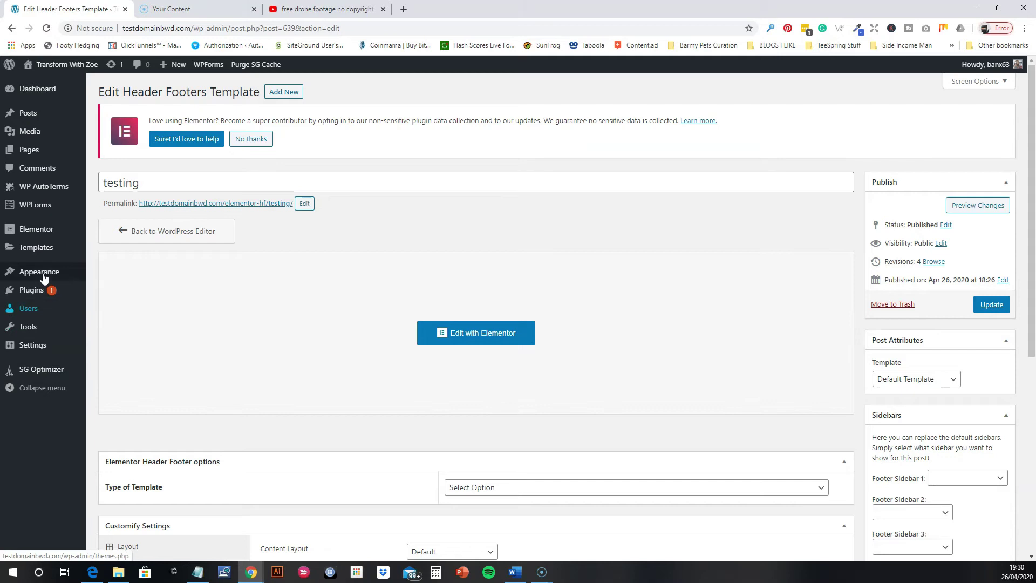
mouse_move(42, 275)
left_click(113, 369)
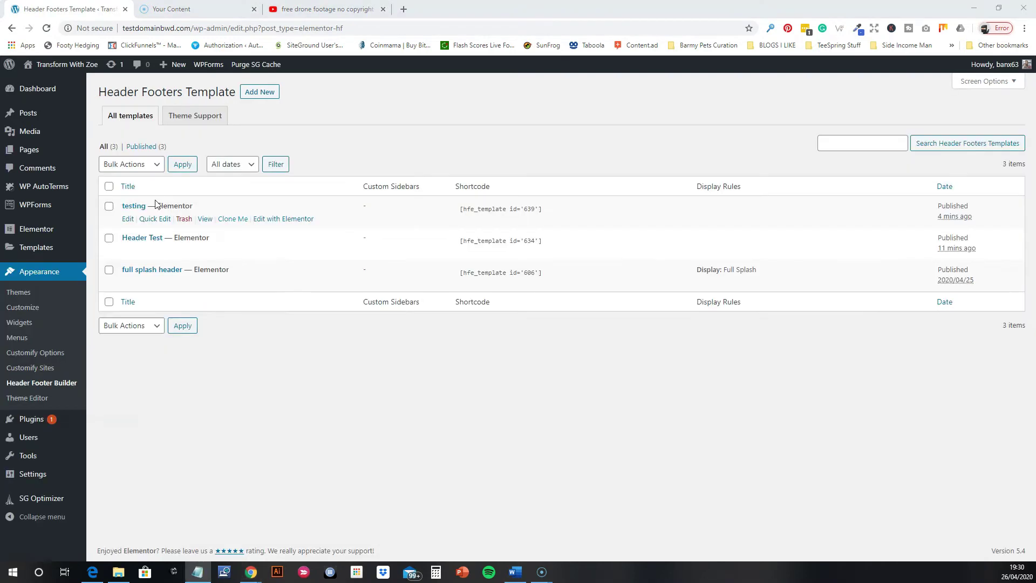
left_click(456, 208)
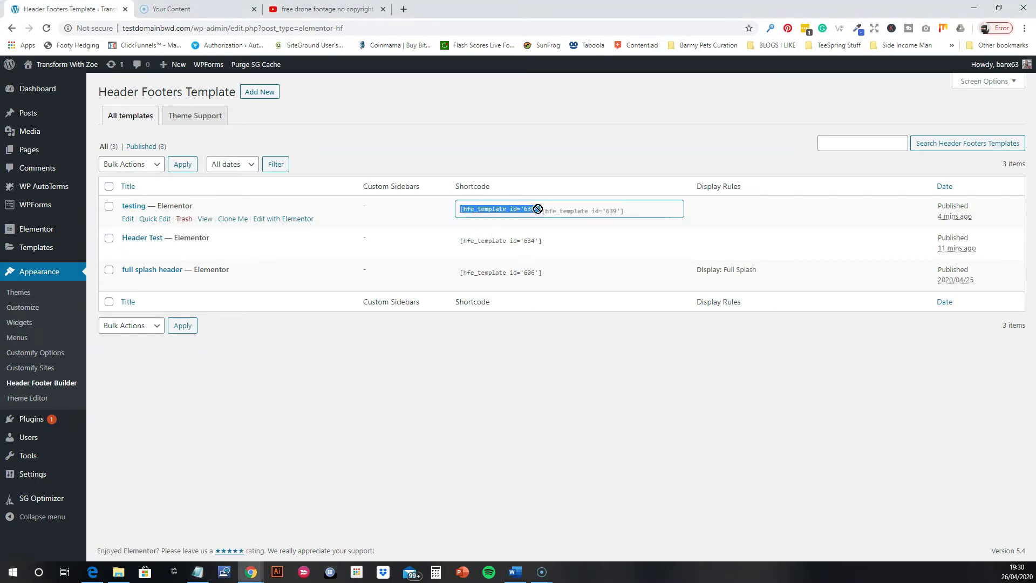
right_click(520, 211)
left_click(541, 215)
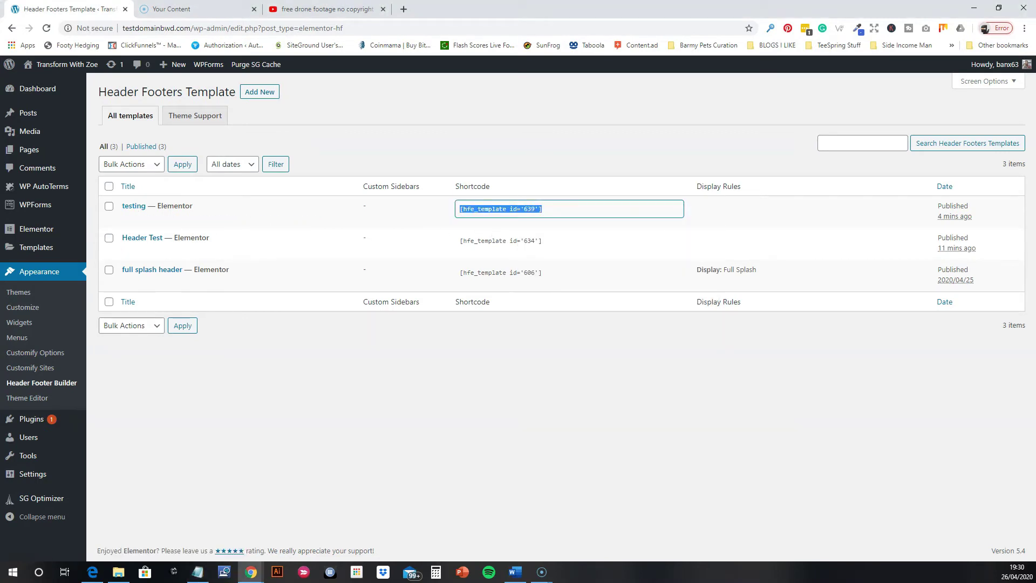
key("alt+Tab")
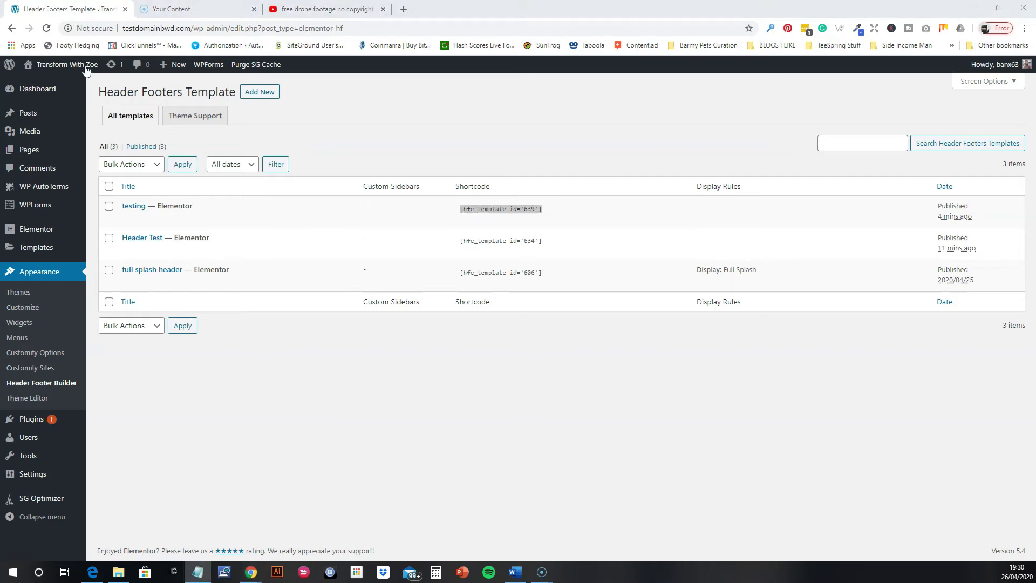
Open the Video Testing page from the list of all pages and edit it with Elementor.
mouse_move(38, 156)
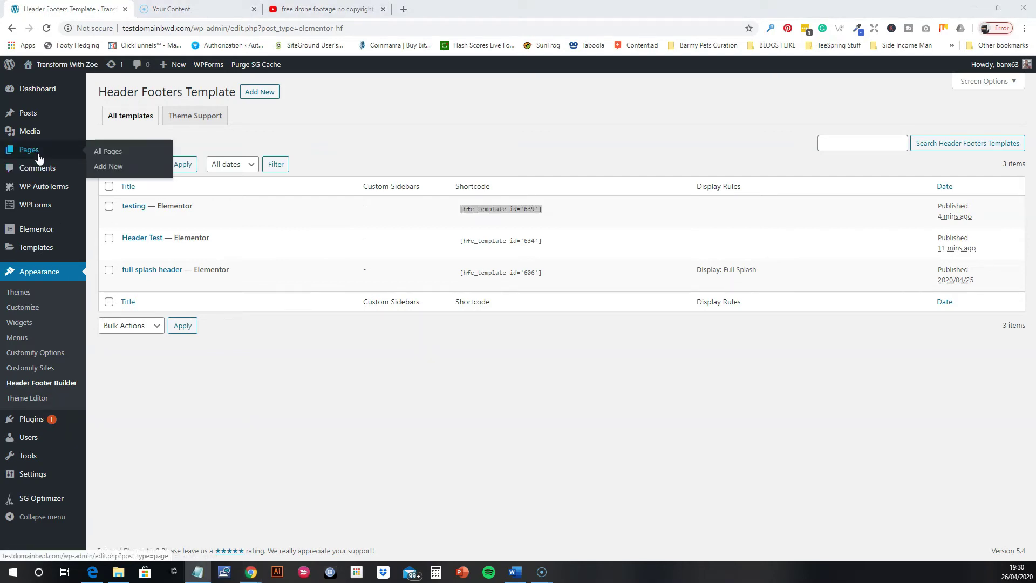
left_click(101, 154)
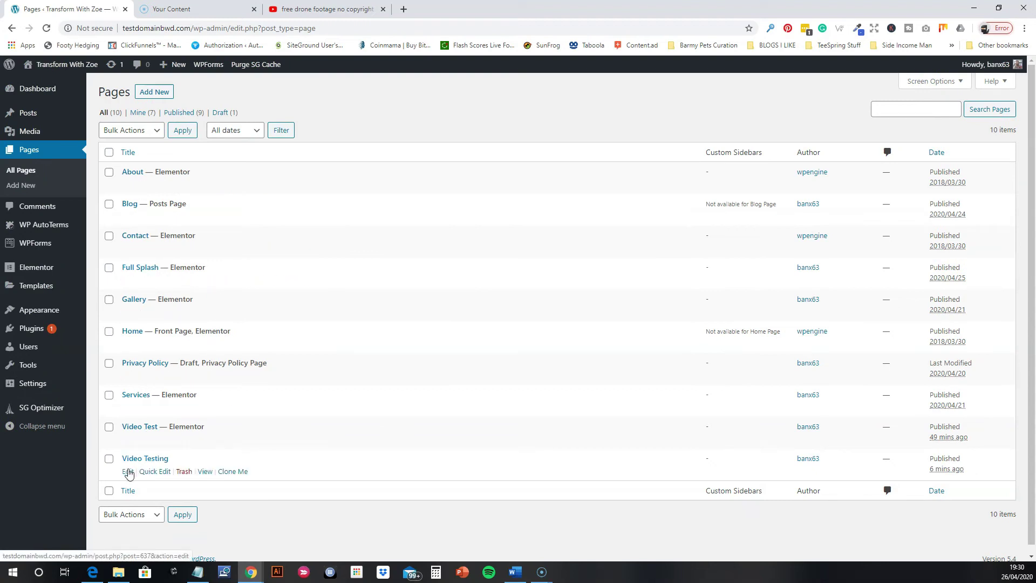
left_click(127, 472)
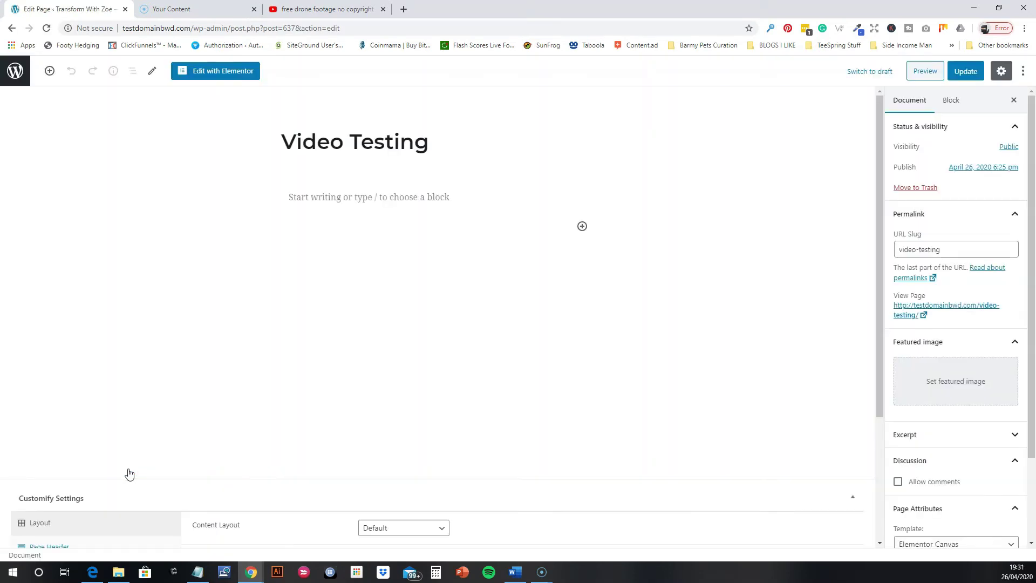
left_click(219, 76)
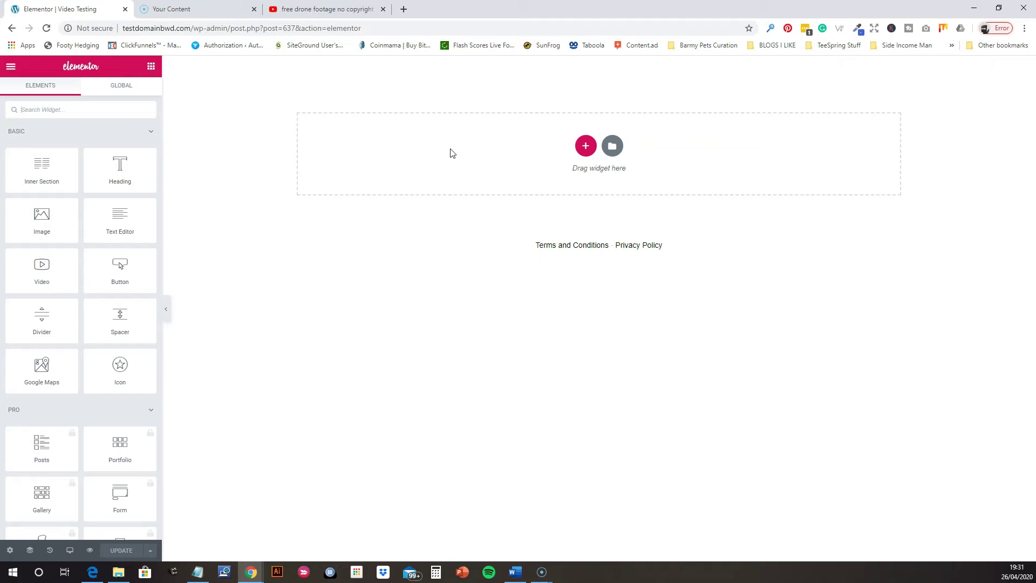
Add a single-column section to the page and set its content width to Full Width.
left_click(586, 146)
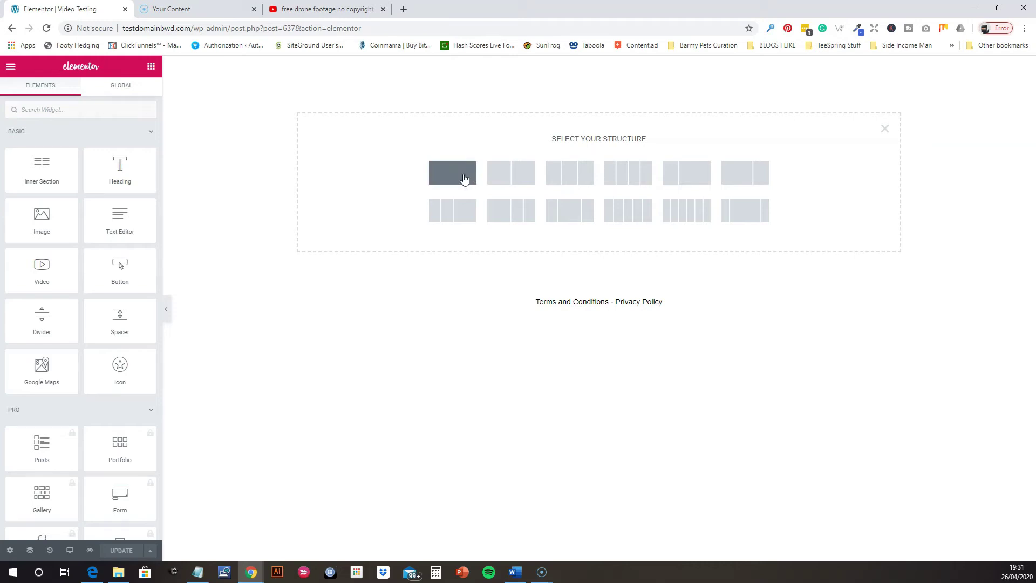
left_click(464, 179)
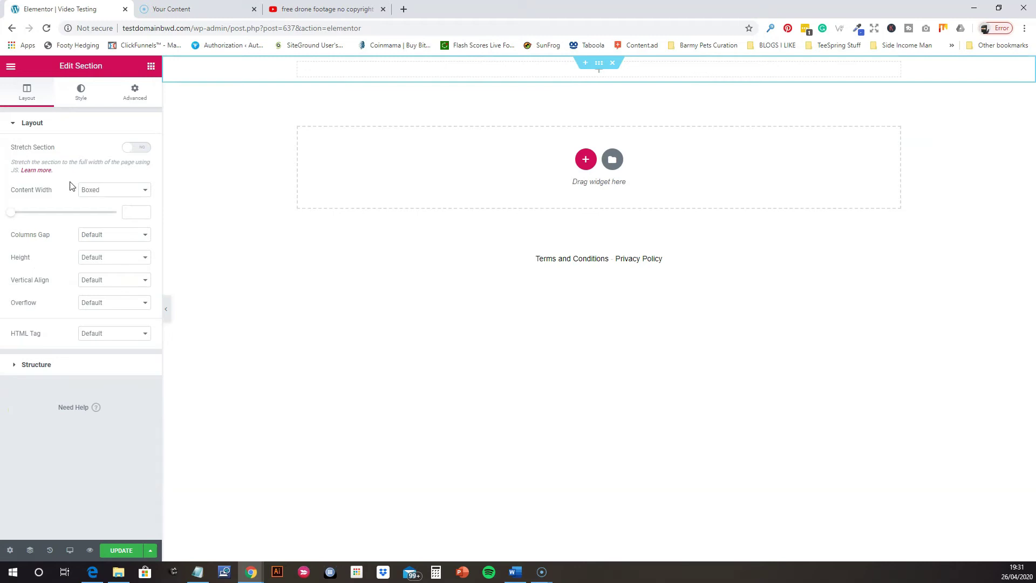
left_click(142, 191)
left_click(112, 210)
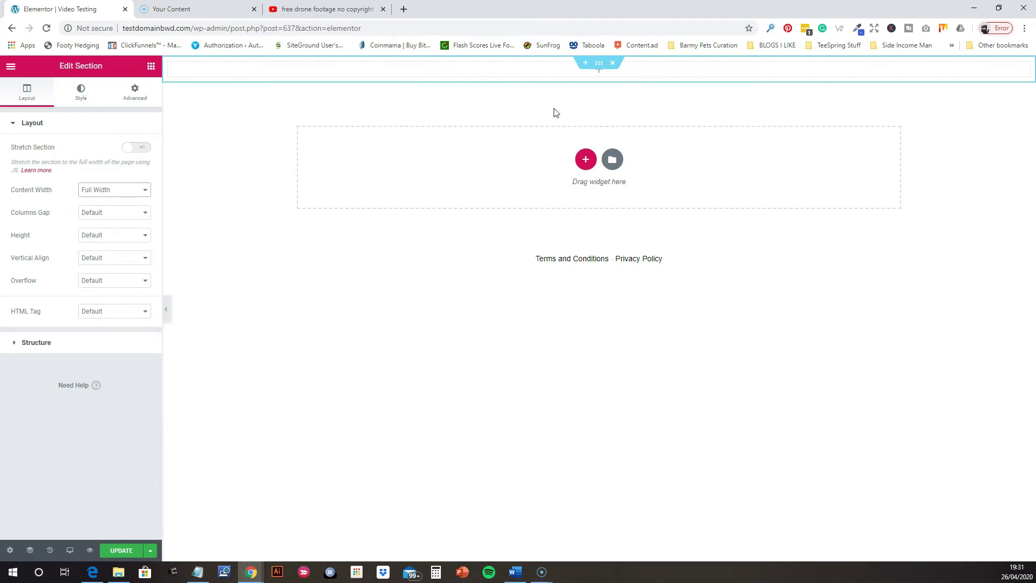
Place a Shortcode widget in the full-width section and paste [hfe_template id='639'] as its shortcode.
left_click(151, 66)
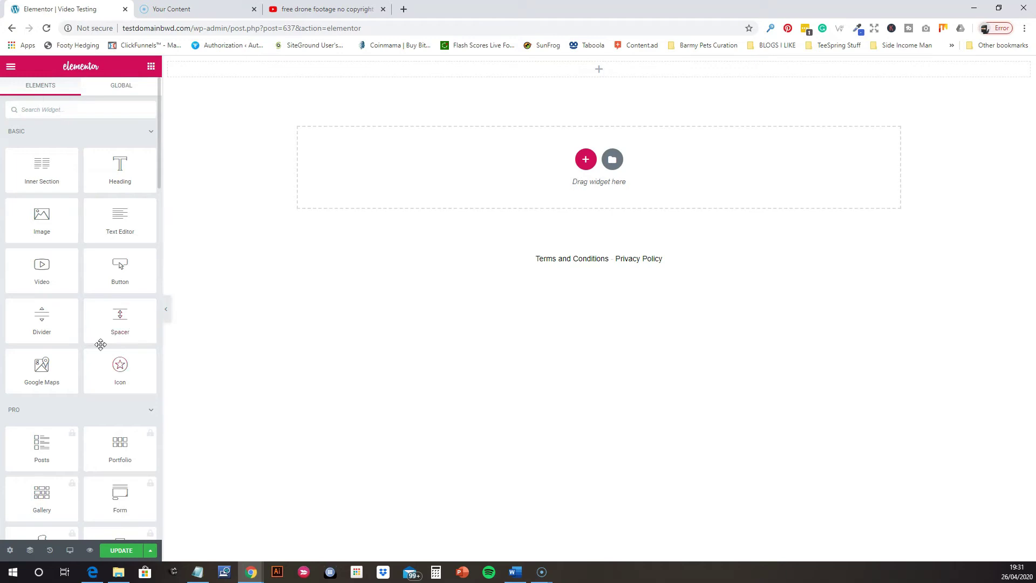
scroll(101, 372, "down", 14)
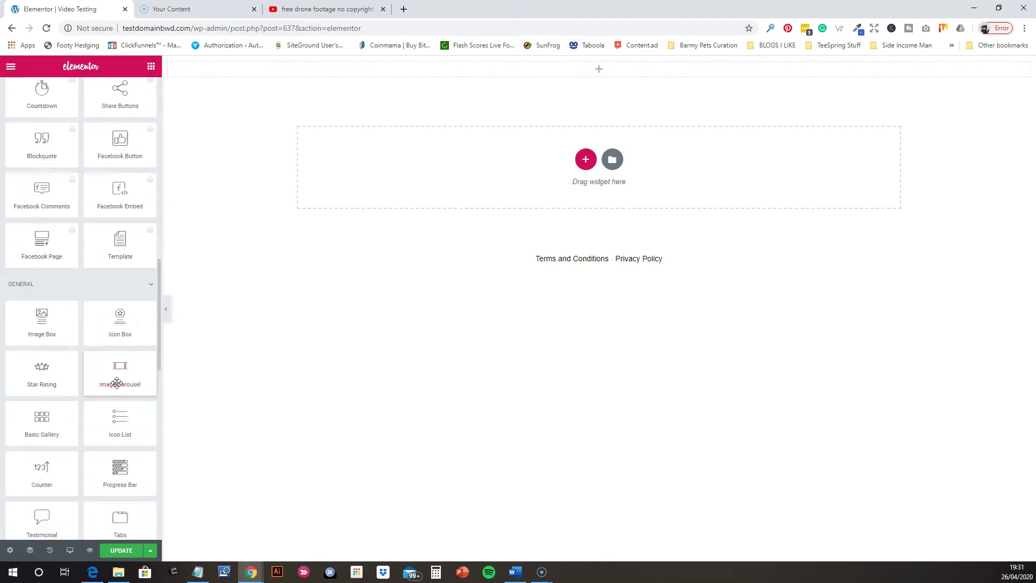
scroll(108, 389, "down", 5)
left_click_drag(123, 415, 603, 80)
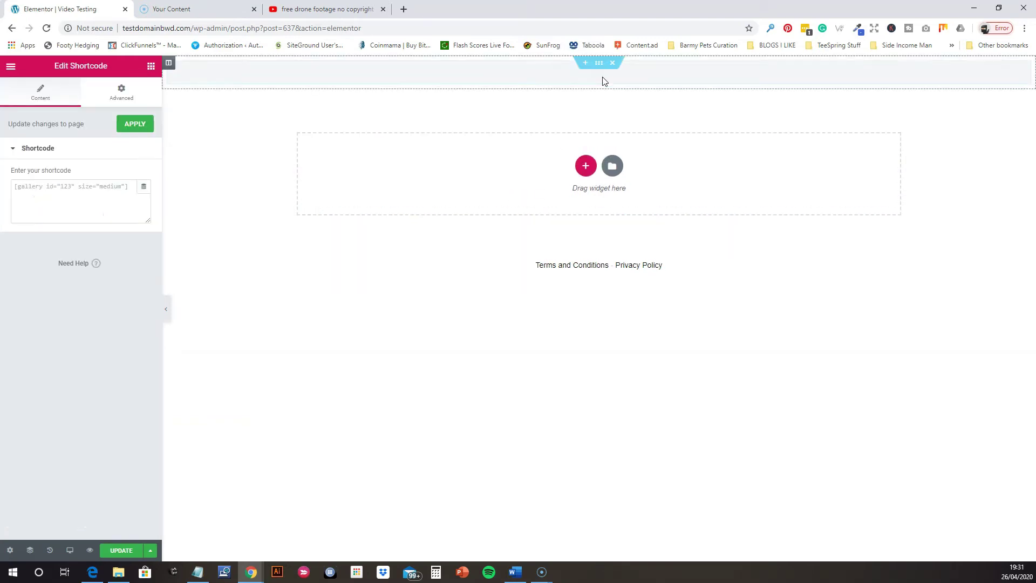
right_click(80, 202)
left_click(105, 280)
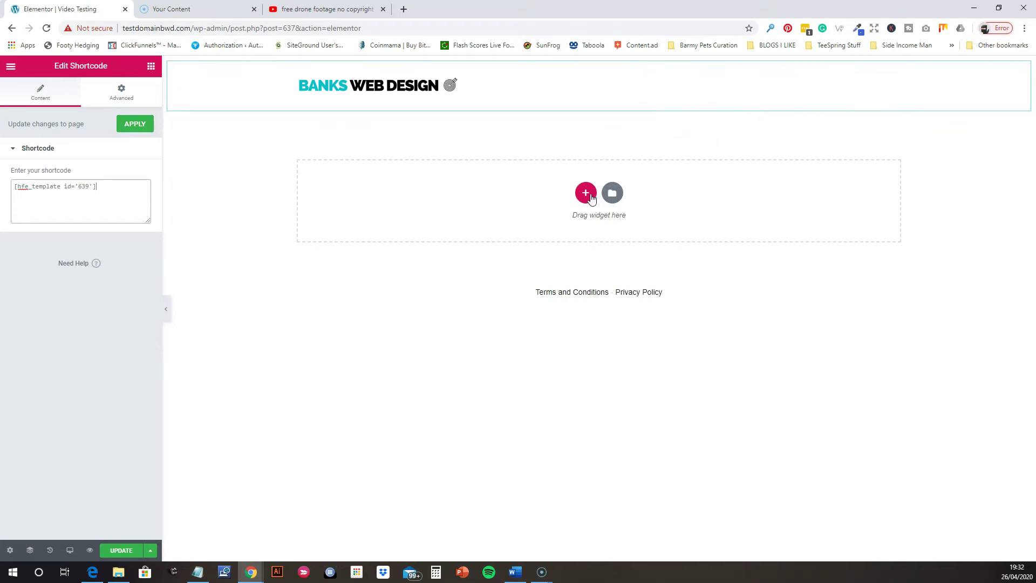
Add a Heading widget below the header shortcode and a Button widget beneath the heading.
left_click(151, 69)
left_click_drag(123, 167, 438, 105)
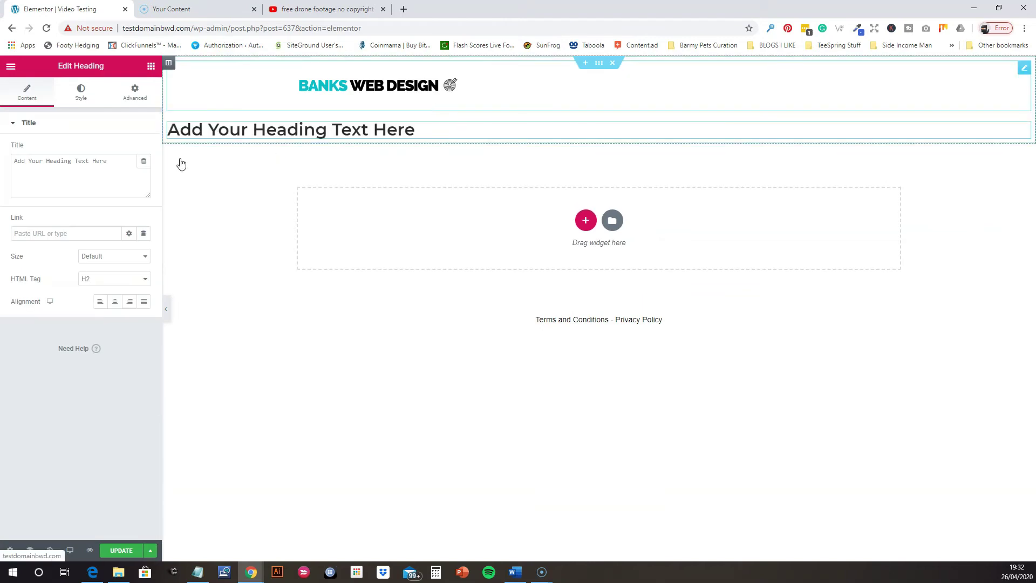
left_click(151, 67)
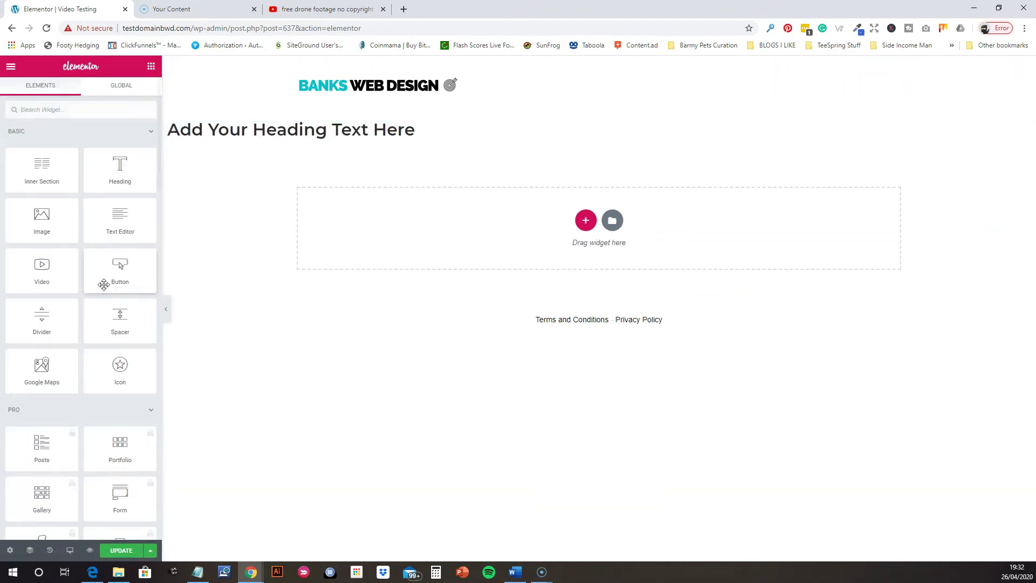
left_click_drag(118, 271, 308, 136)
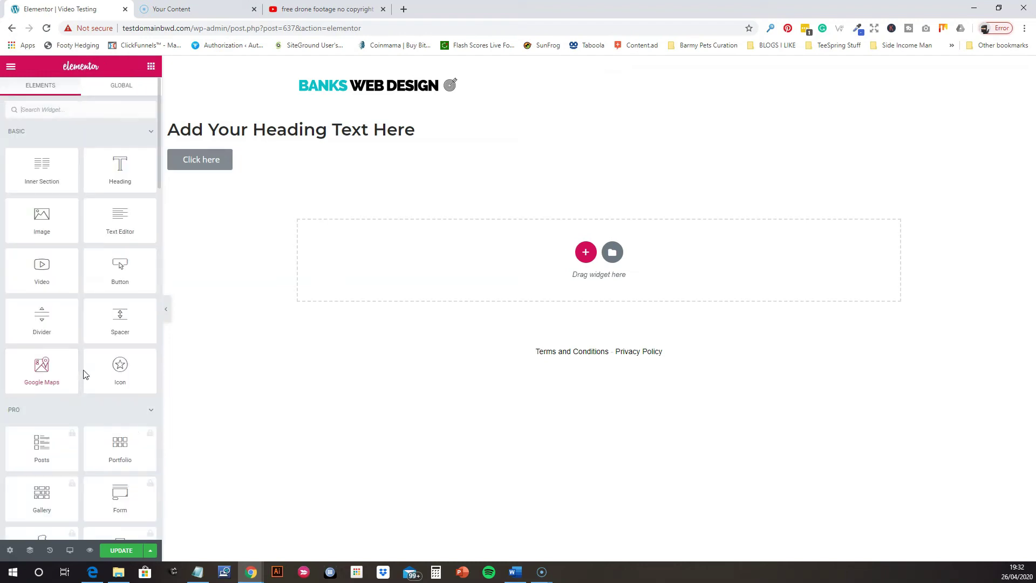
Add a Social Icons widget beneath the button in the full-width section.
scroll(86, 375, "down", 10)
scroll(91, 377, "down", 10)
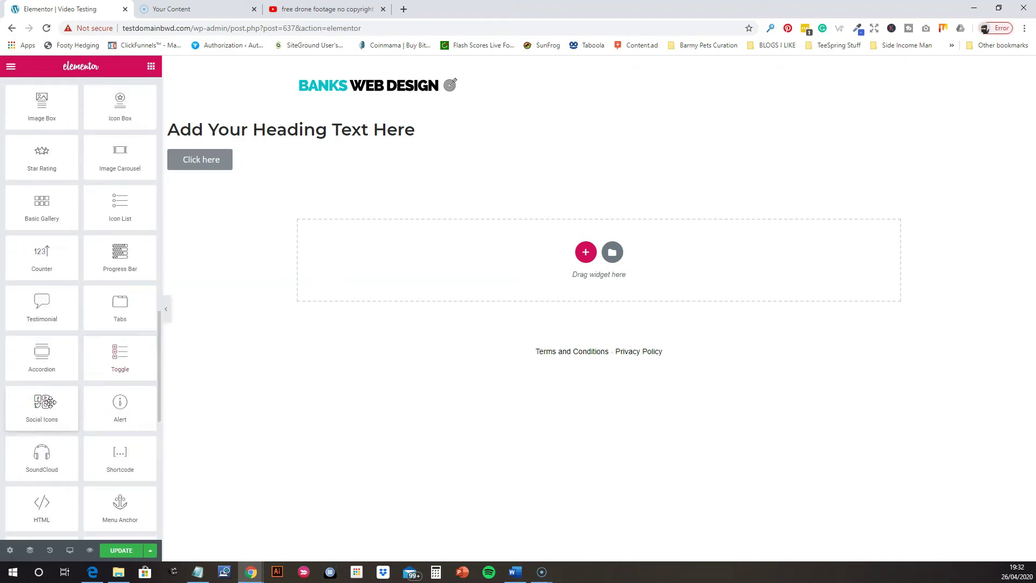
left_click_drag(45, 403, 219, 172)
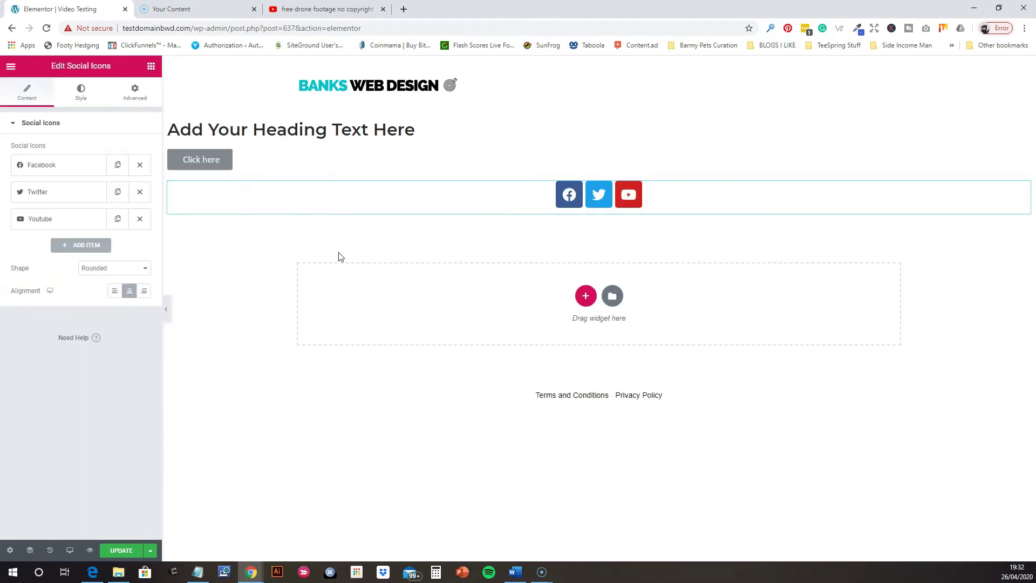
Center-align the heading and the button below it.
left_click(437, 136)
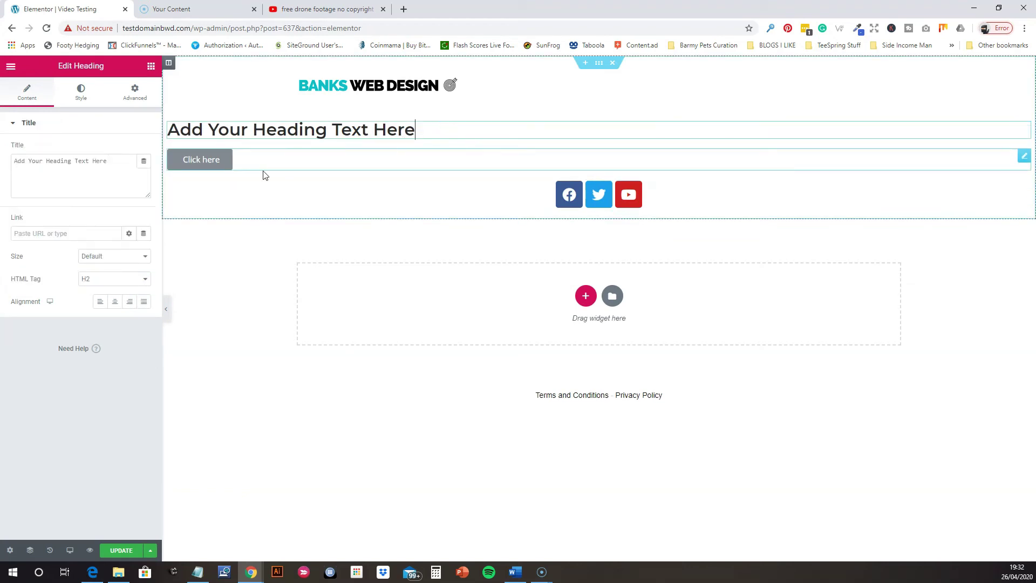
left_click(114, 301)
left_click(327, 158)
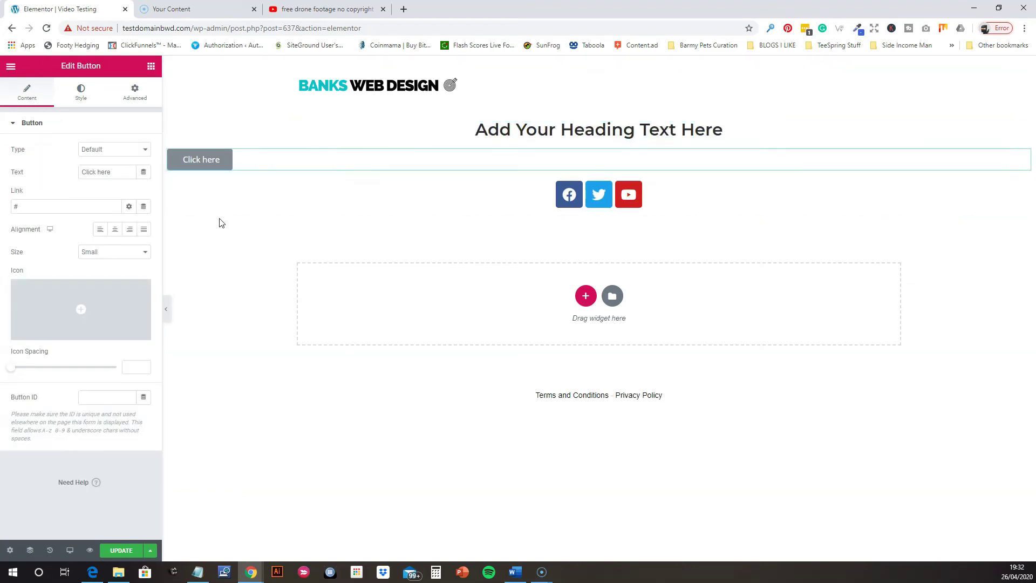
left_click(115, 229)
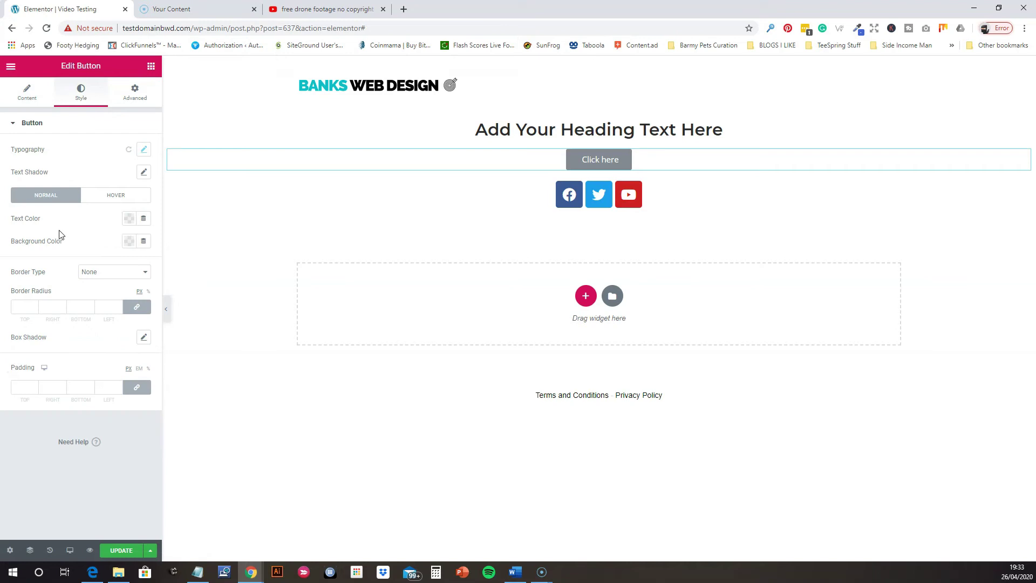
Set the button's text color to white.
left_click(130, 219)
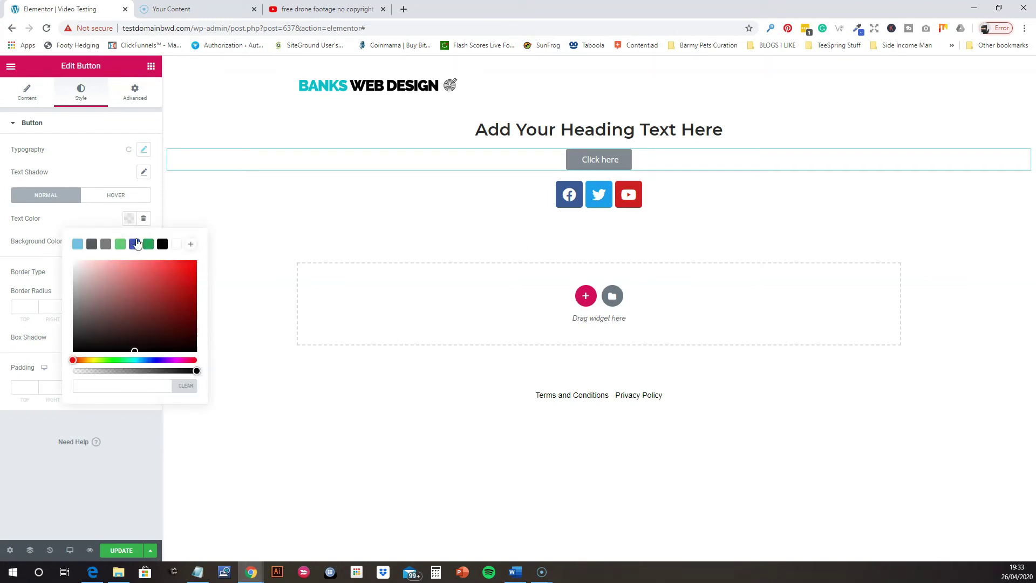
left_click(72, 262)
left_click(104, 217)
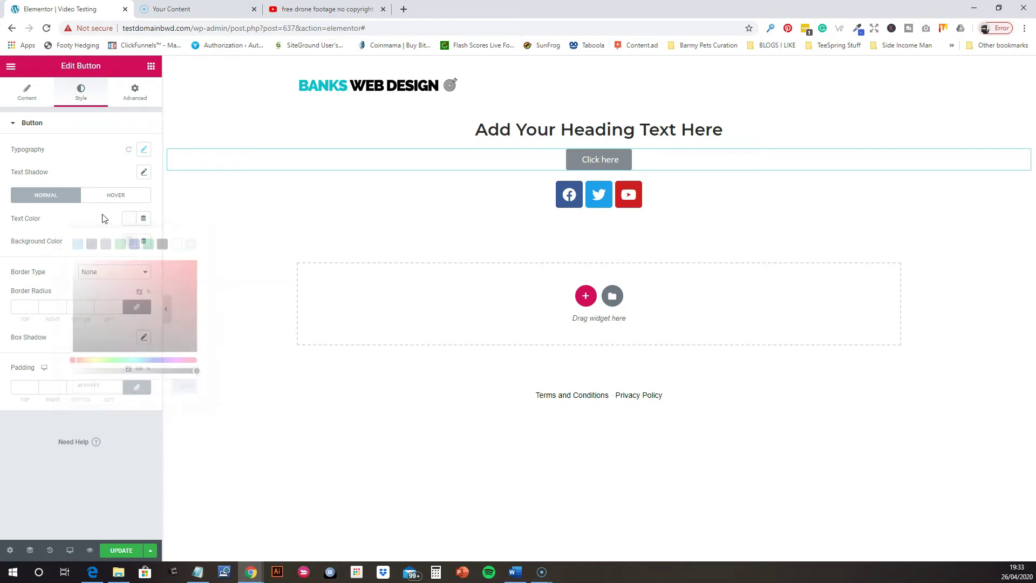
Make the button's background color fully transparent and set its border type to Double.
left_click(129, 241)
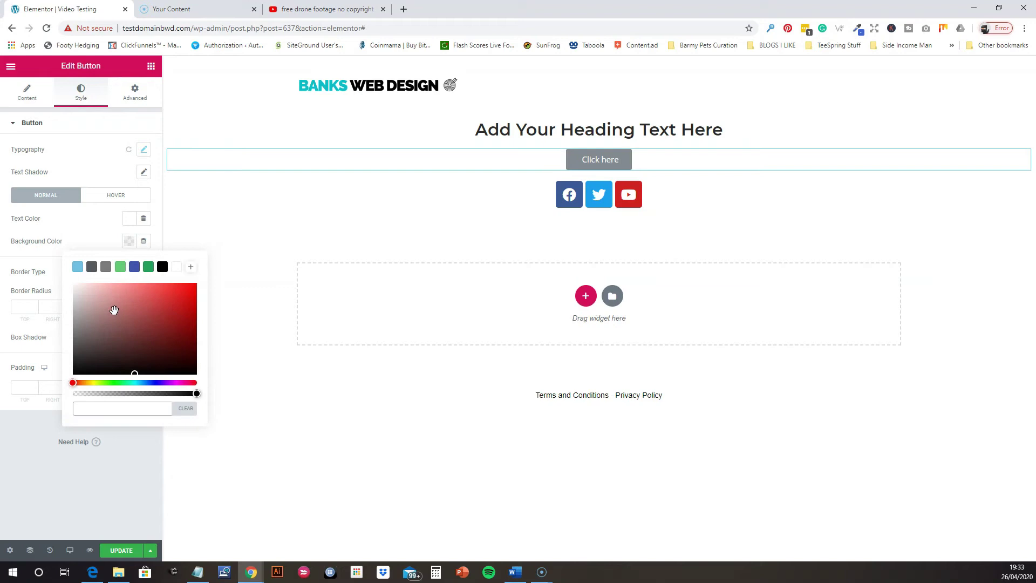
left_click_drag(98, 300, 118, 328)
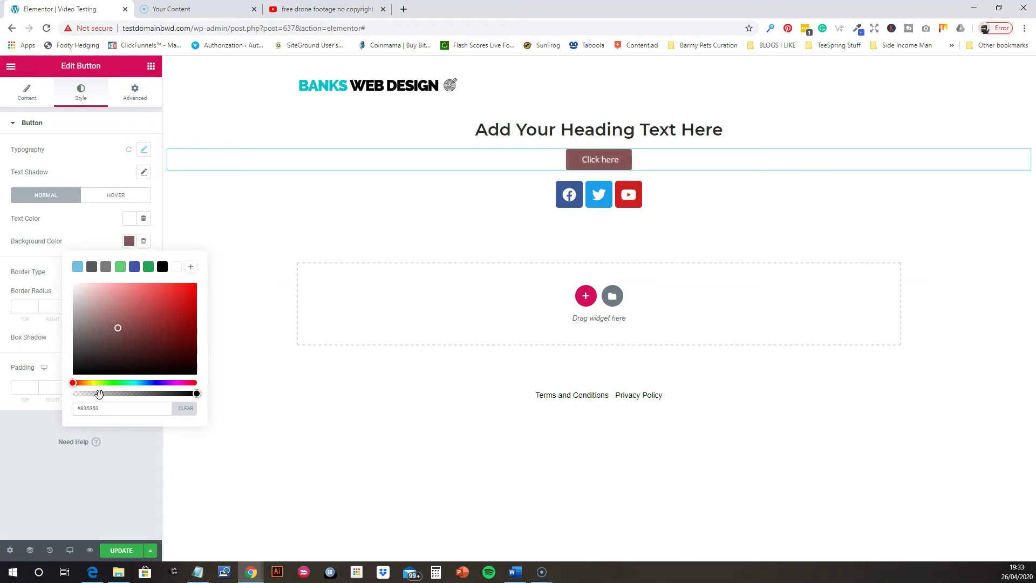
left_click_drag(95, 393, 58, 398)
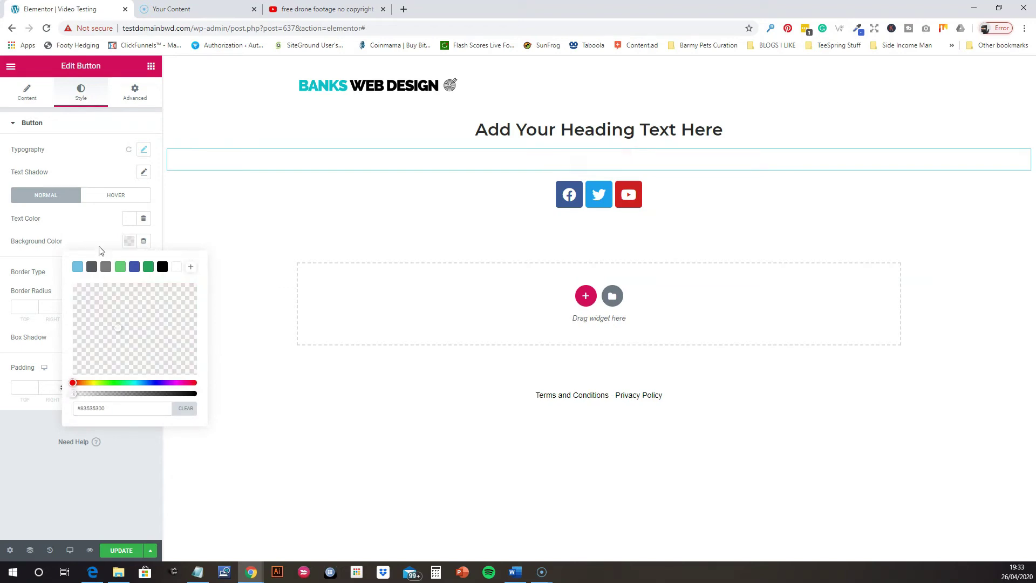
left_click(98, 245)
left_click(99, 272)
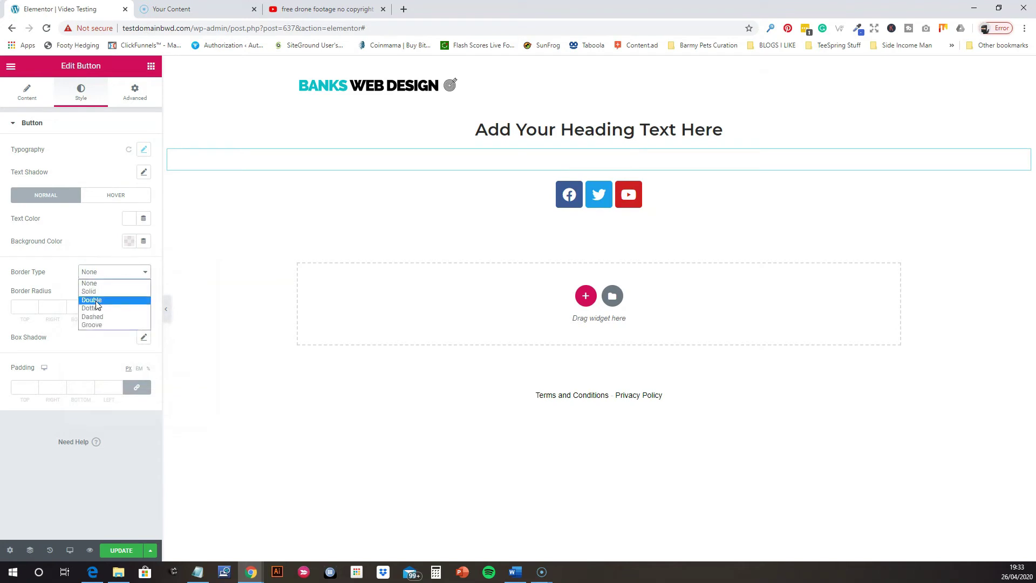
left_click(92, 299)
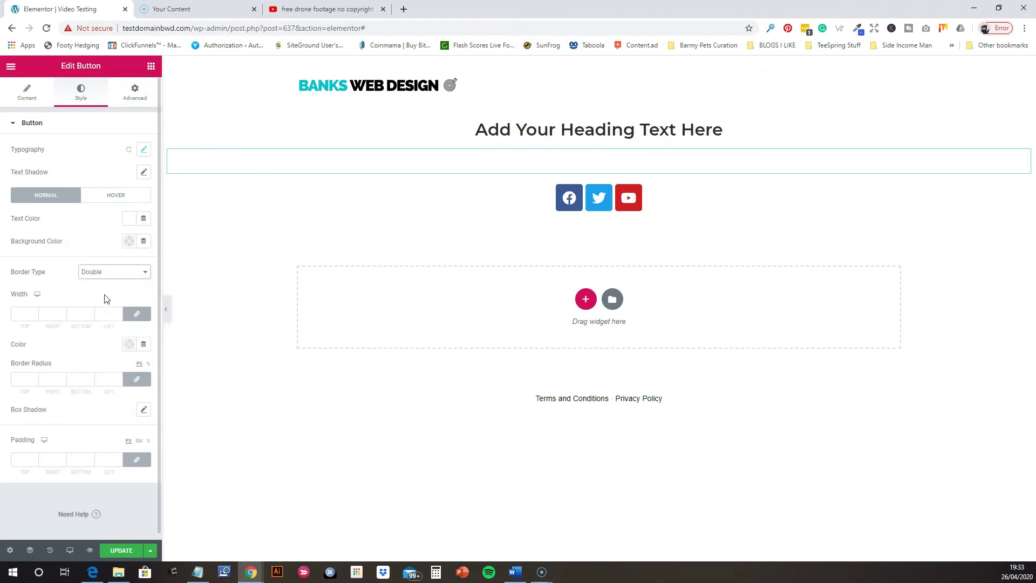
Change the button's text color to a dark reddish brown.
left_click(129, 219)
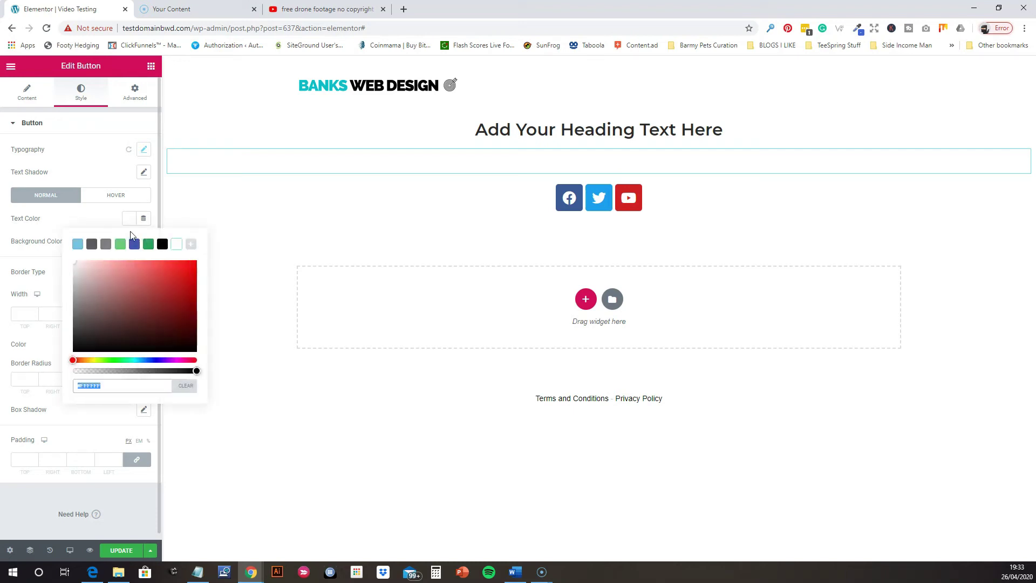
left_click_drag(130, 289, 119, 319)
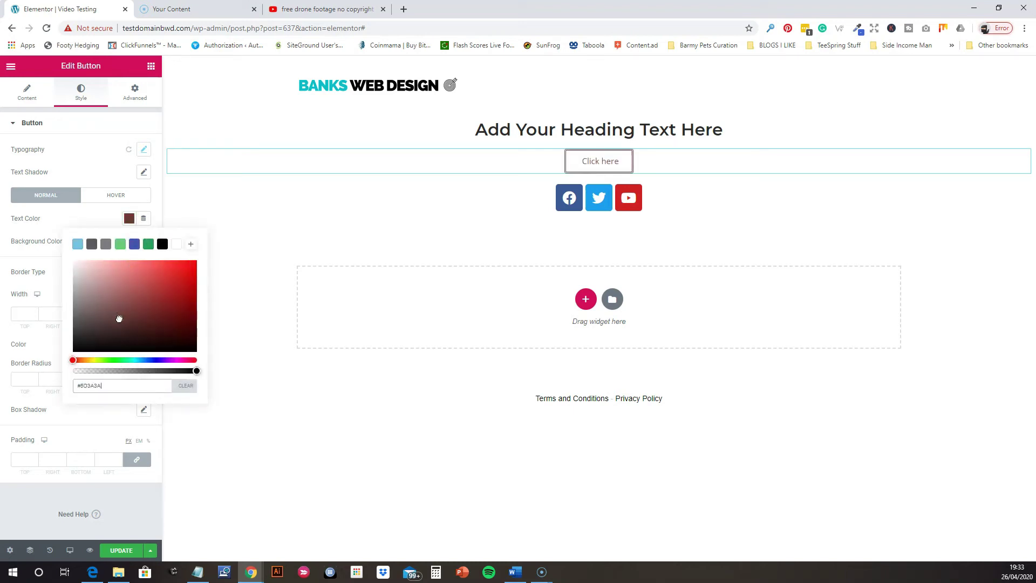
left_click(110, 224)
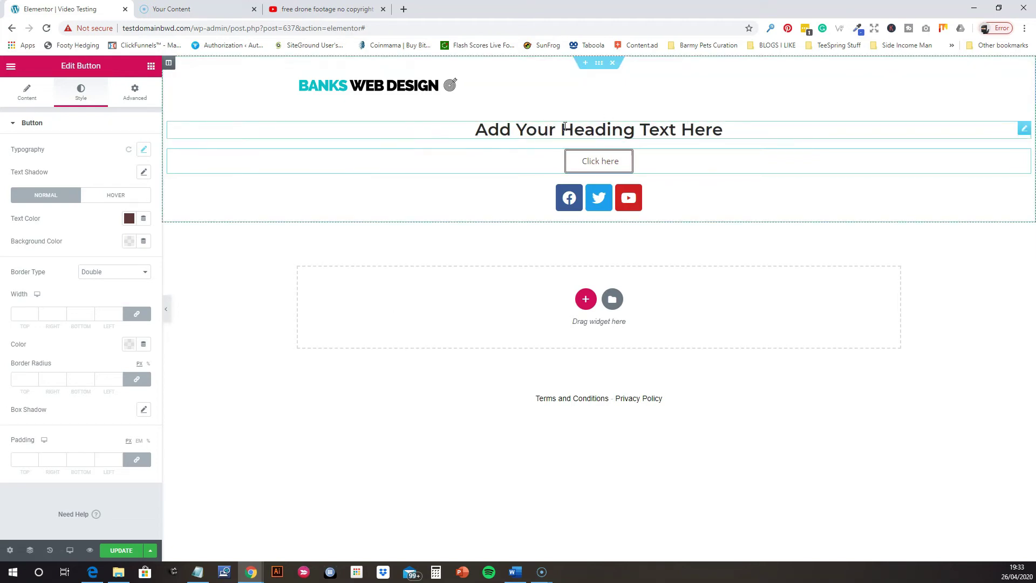
Unlink the heading's margin values and set only its top margin to 180 px.
left_click(1023, 130)
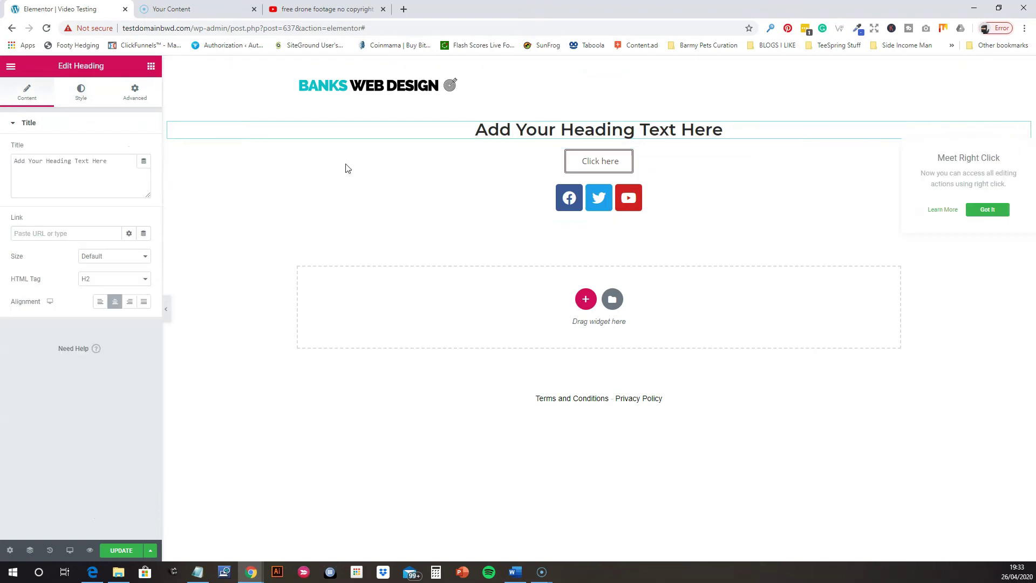
left_click(135, 95)
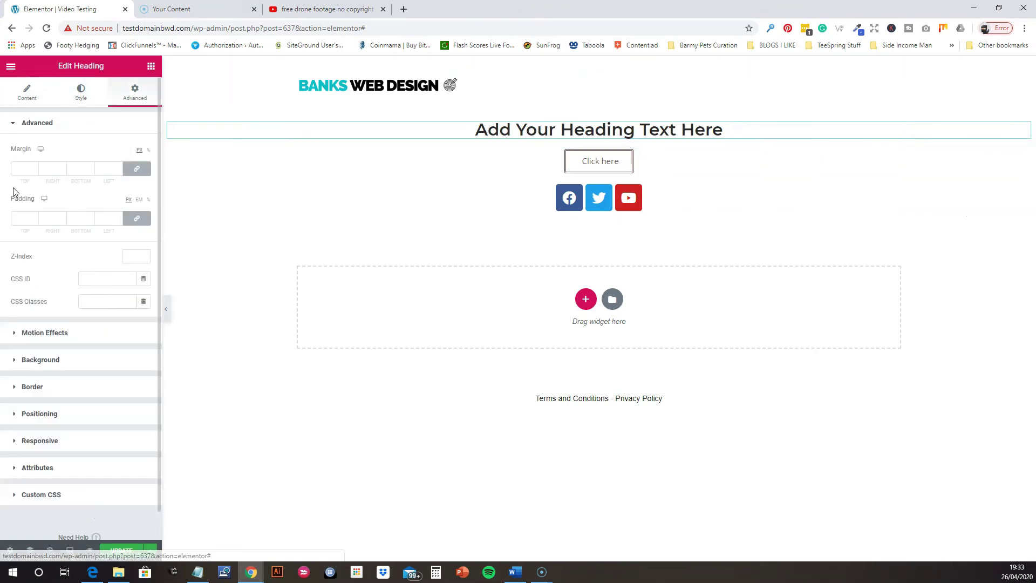
left_click(131, 174)
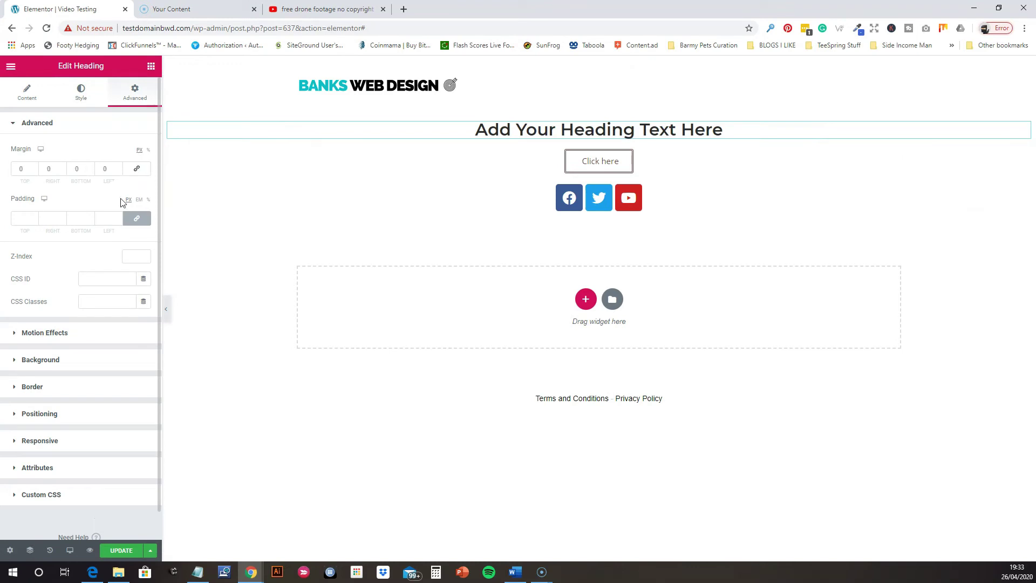
double_click(17, 169)
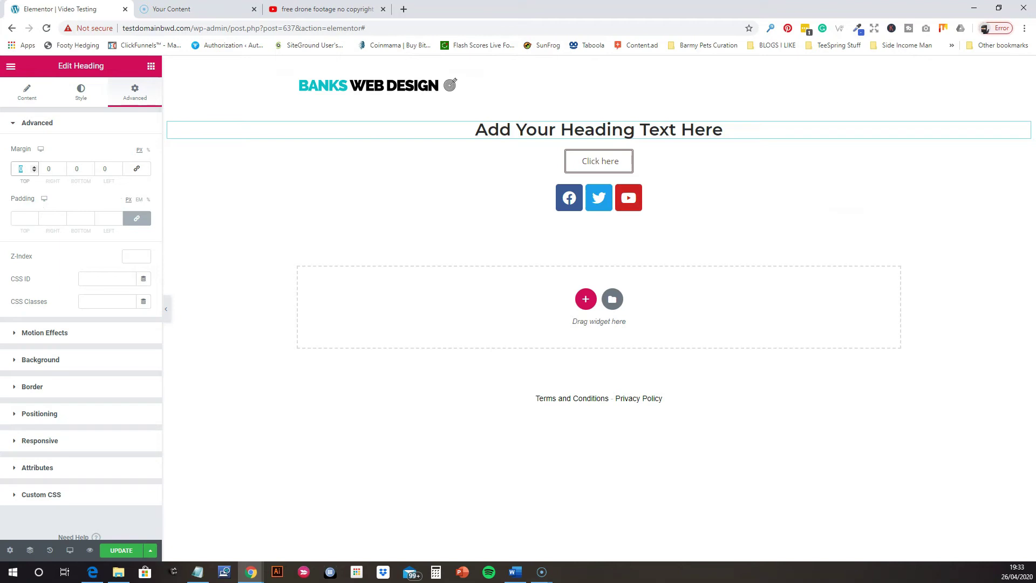
type("180")
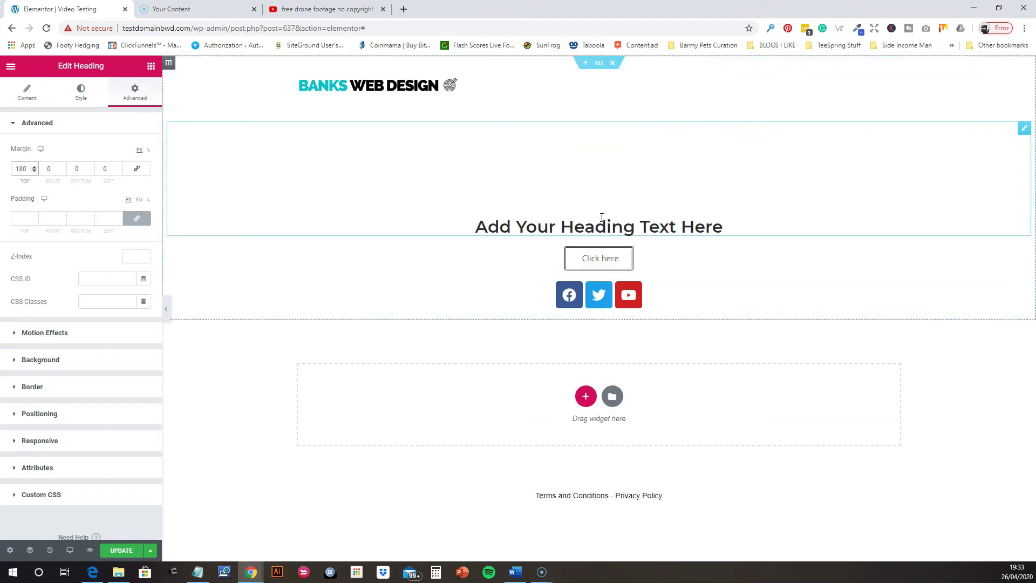
left_click(603, 218)
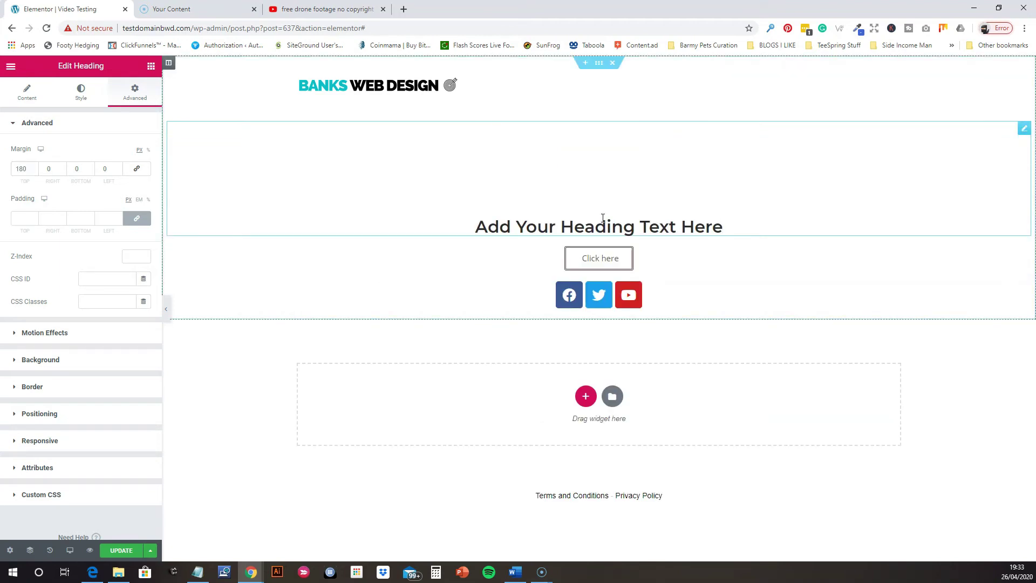
Set the heading's typography size to 72 px.
left_click(77, 97)
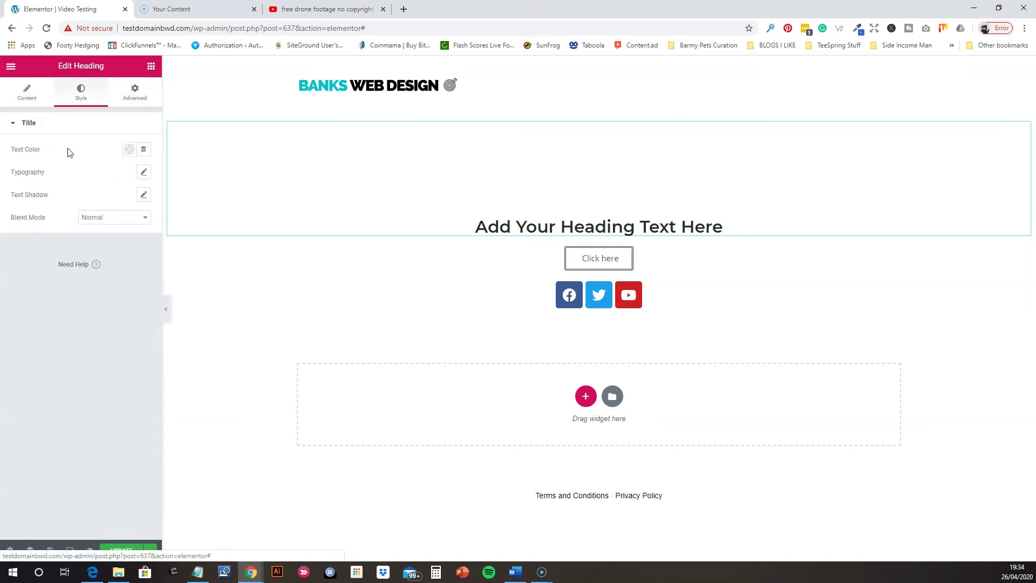
left_click(146, 173)
left_click_drag(23, 246, 50, 245)
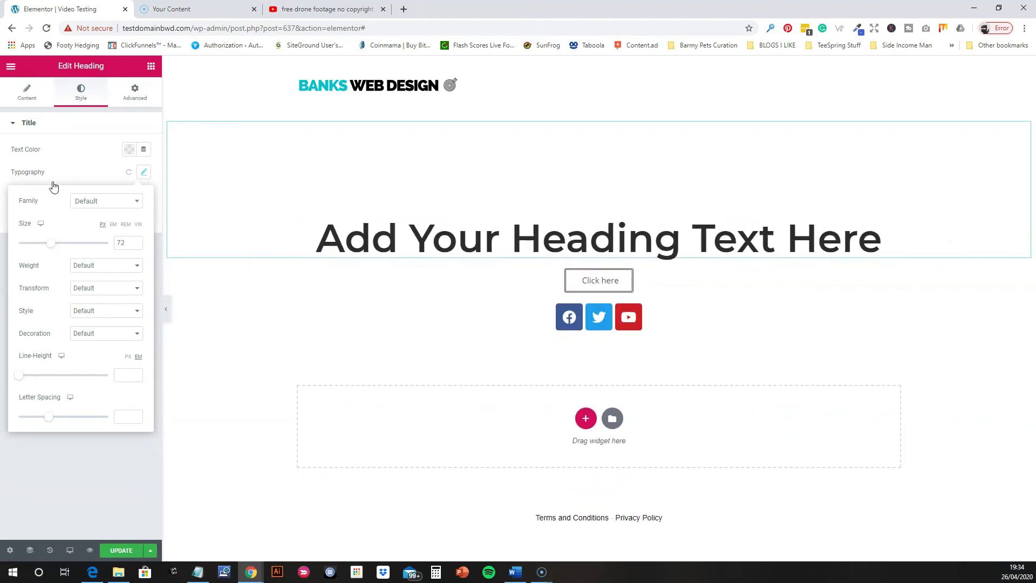
Replace the heading's placeholder title with "Take a Journey With Us".
left_click(30, 93)
left_click_drag(108, 161, 11, 162)
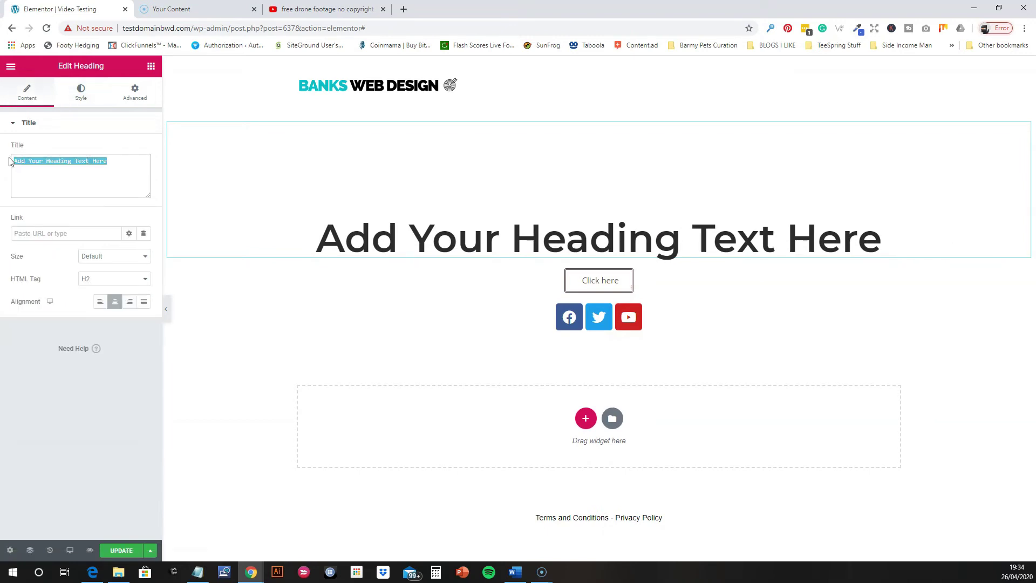
type("TA")
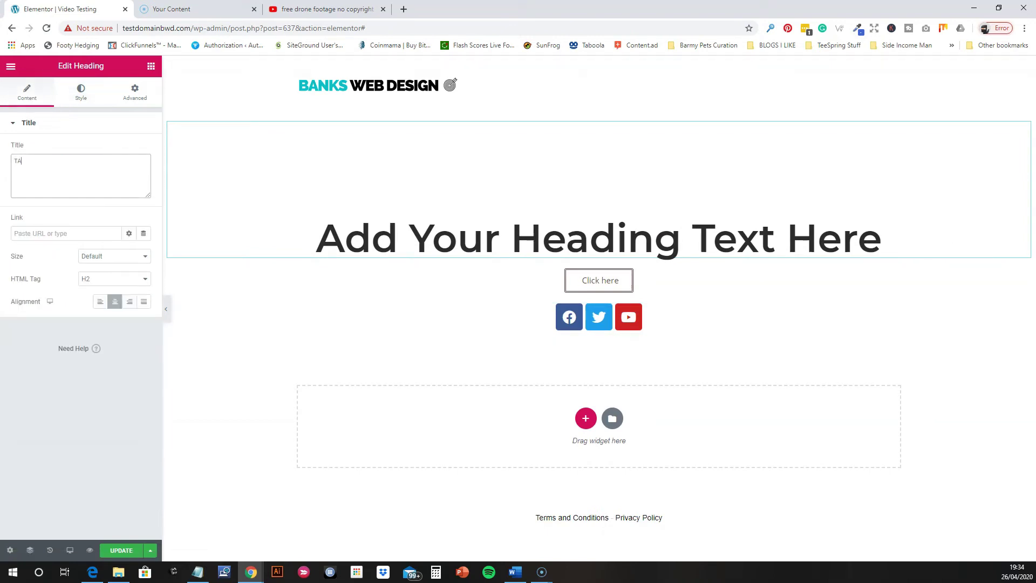
type("ke a Journey ")
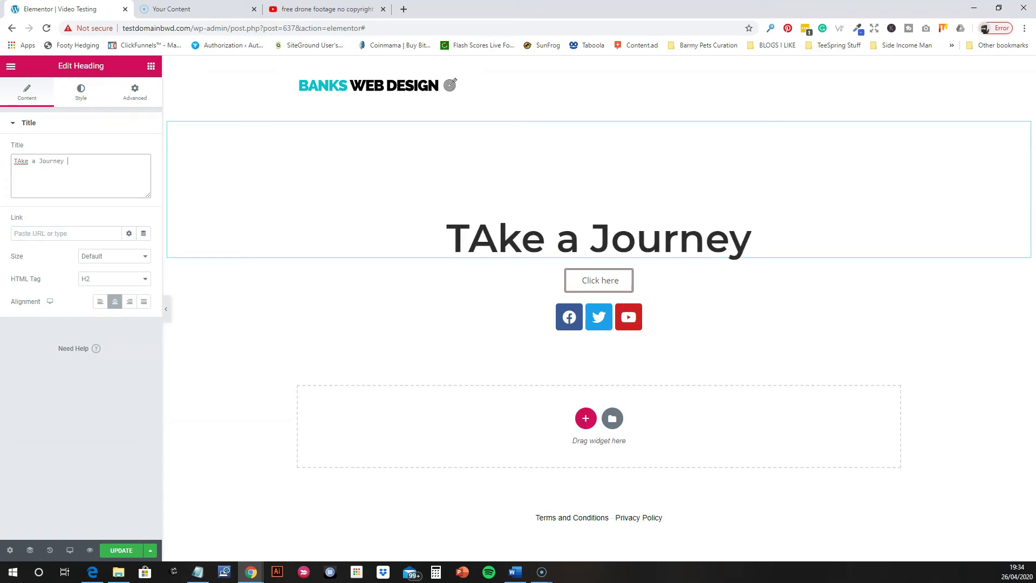
type("With Us")
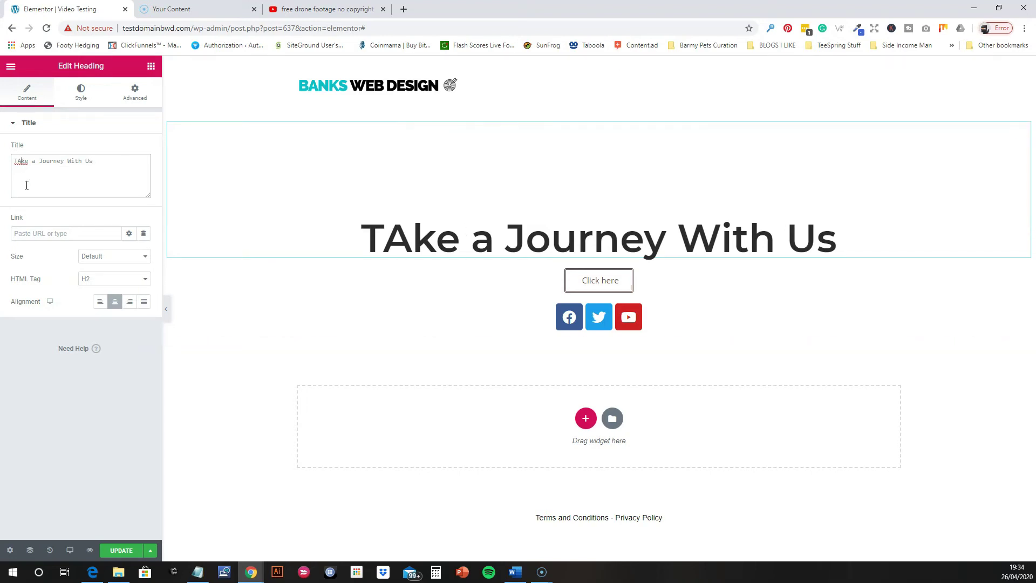
key("BackSpace")
type("a")
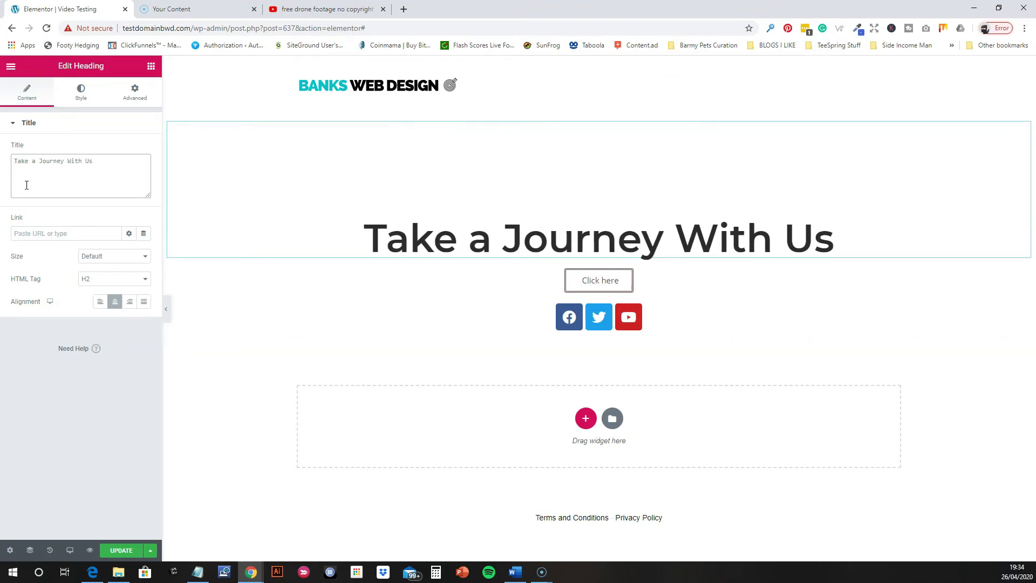
Set the heading's font weight to Bold and make its text size slightly larger.
left_click(79, 98)
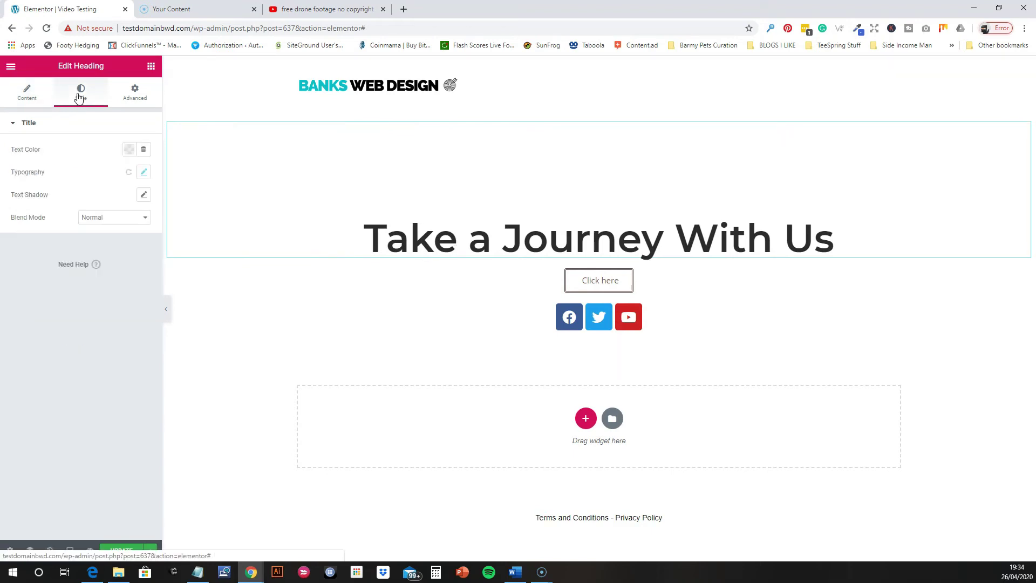
left_click(144, 173)
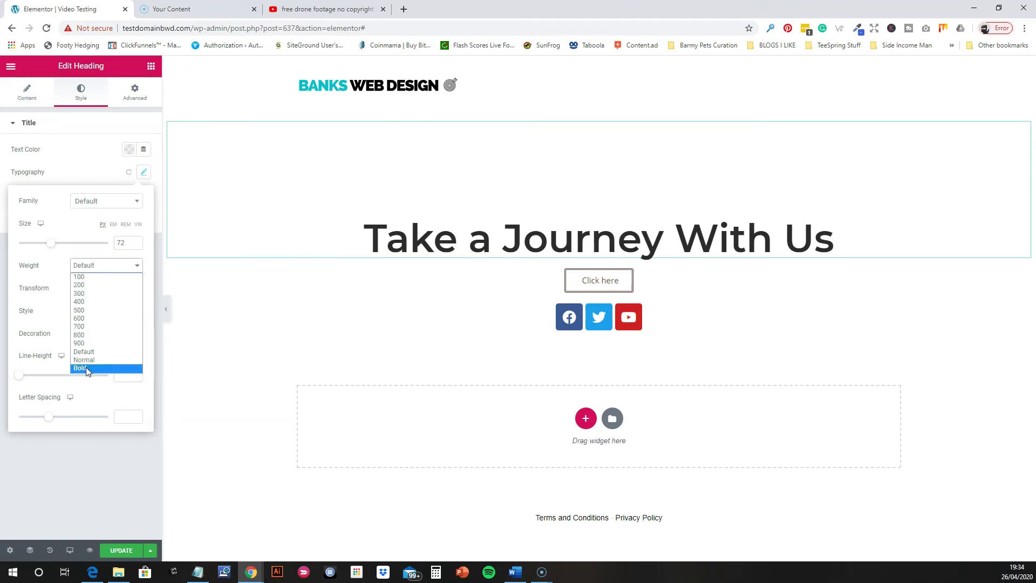
left_click(86, 368)
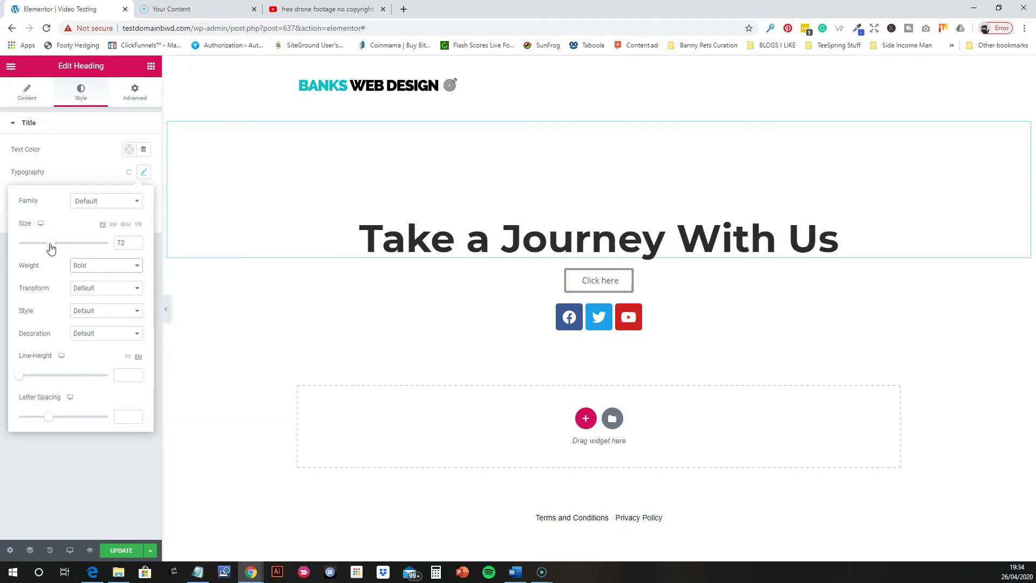
left_click_drag(51, 248, 55, 247)
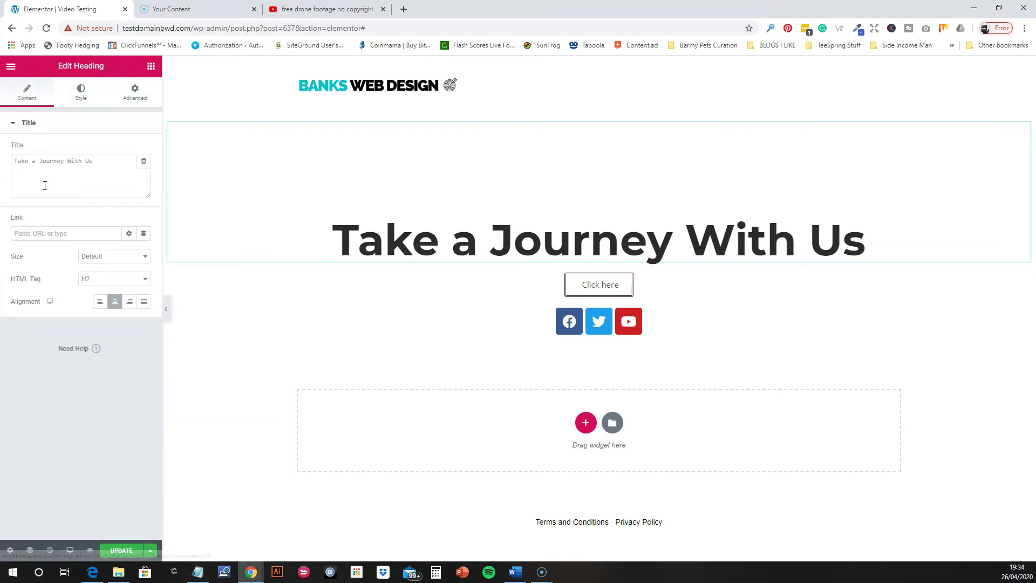
Capitalize the article in the heading's title so it reads "Take A Journey With Us".
key("BackSpace")
key("BackSpace")
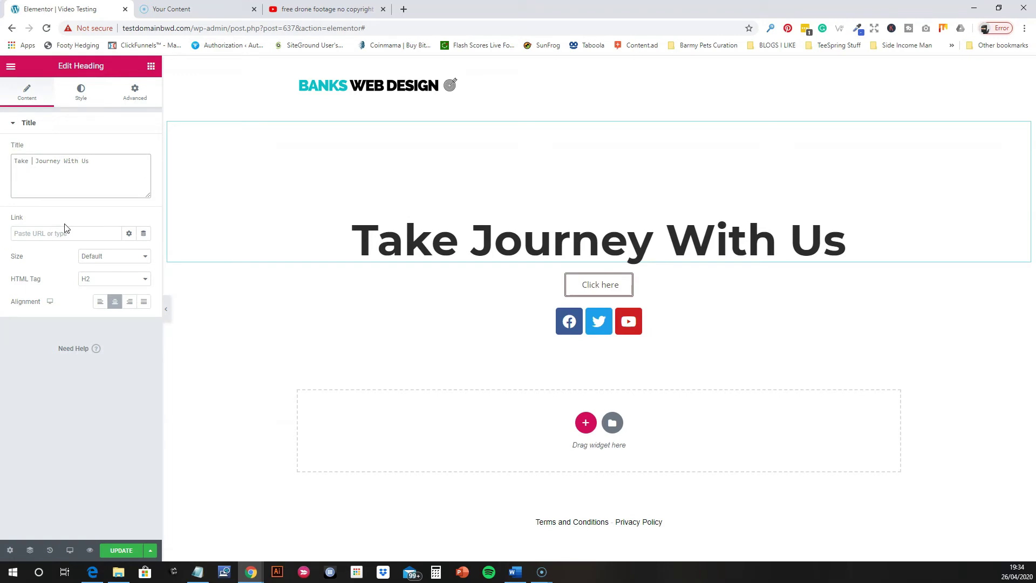
type("A")
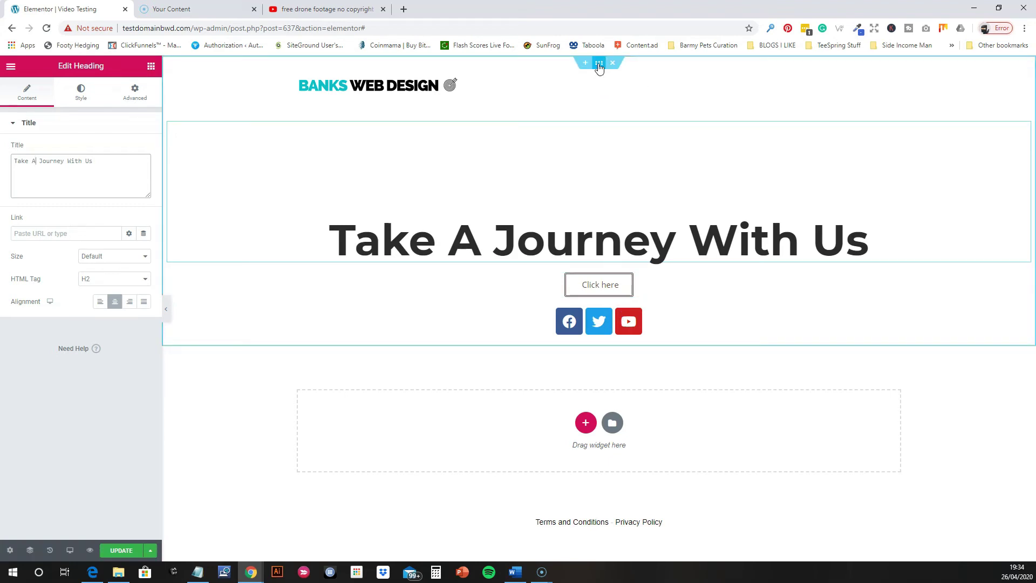
Set the hero section's height to Fit To Screen and its column position to Top.
left_click(598, 64)
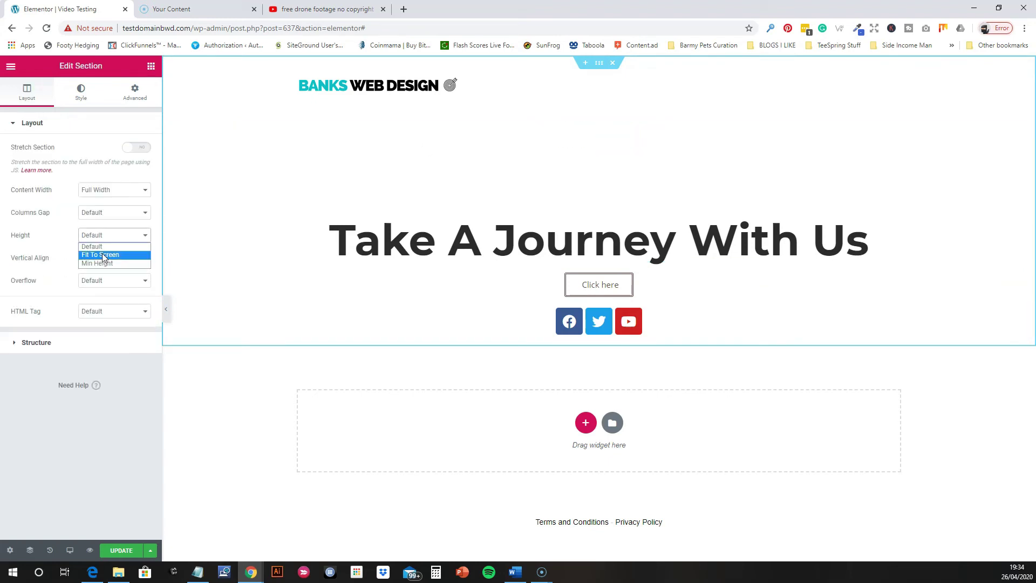
left_click(102, 254)
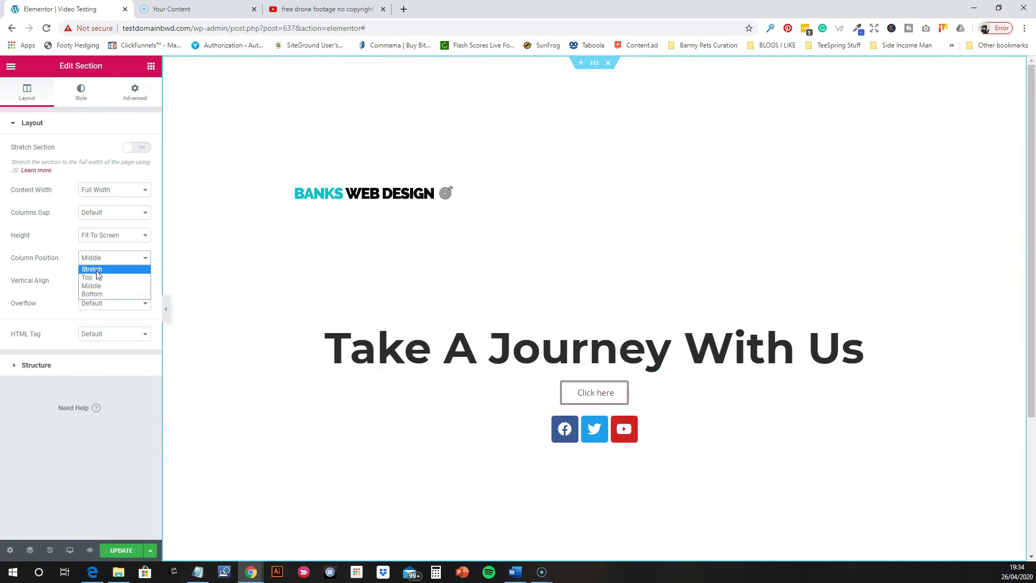
left_click(95, 278)
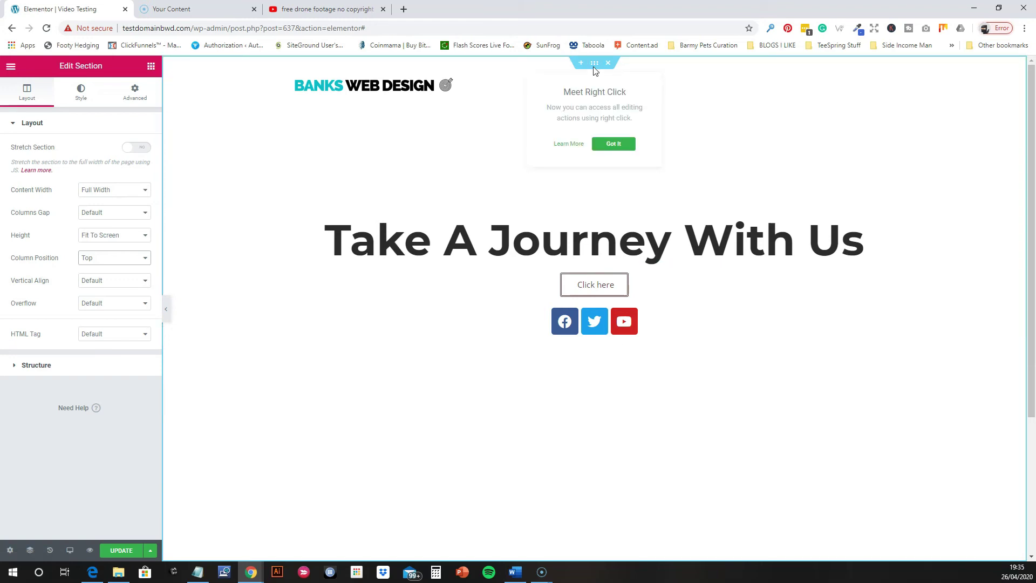
Give the hero section a video background using the copied link to the Golden Gate Bridge MP4 file.
left_click(81, 93)
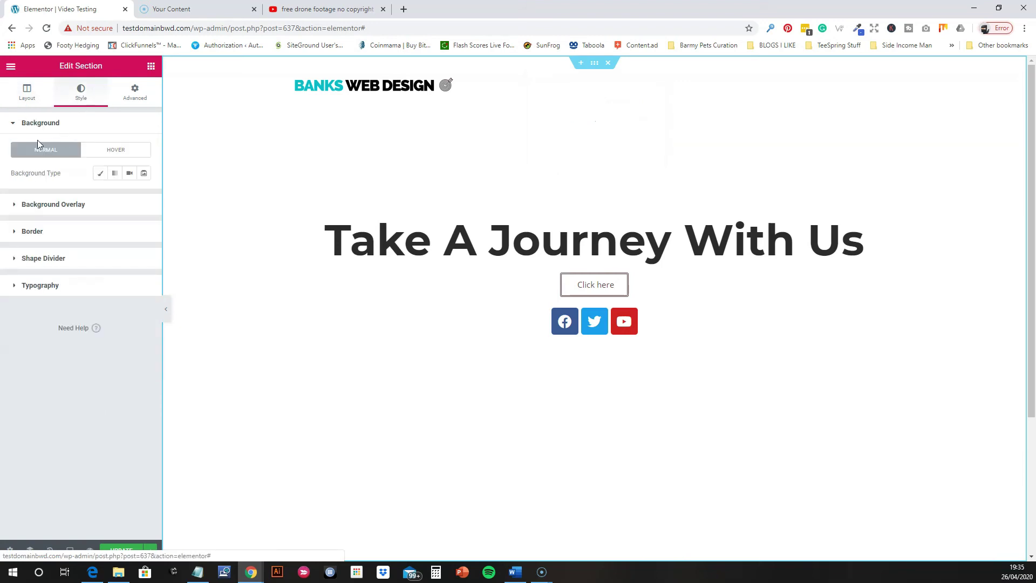
left_click(129, 173)
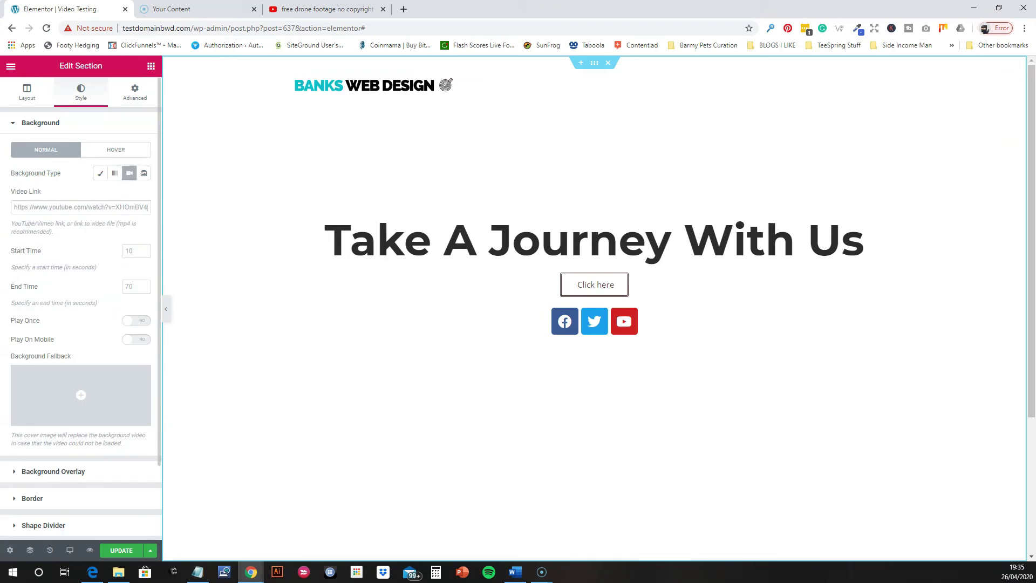
key("alt+Tab")
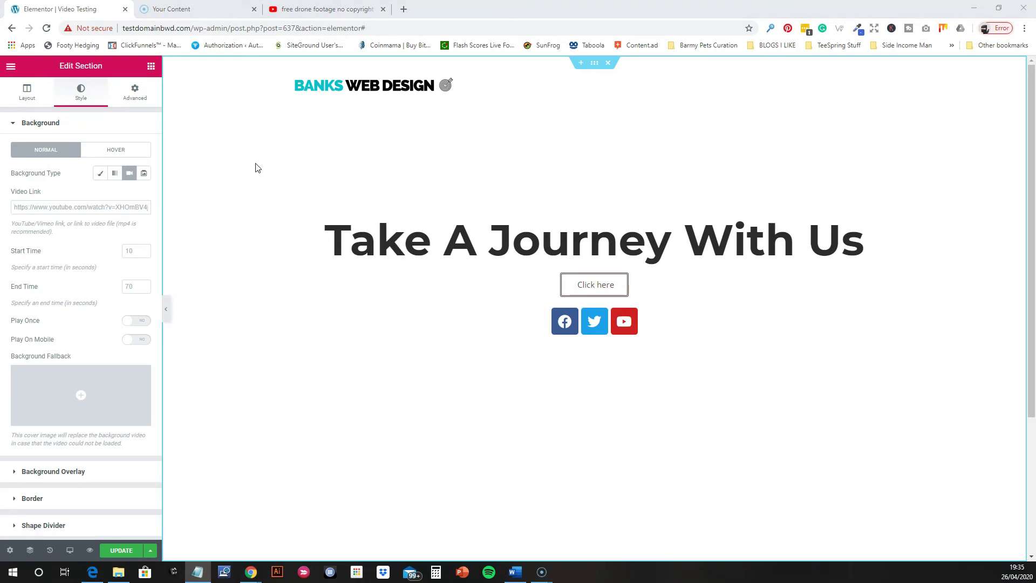
key("alt+Tab")
right_click(52, 208)
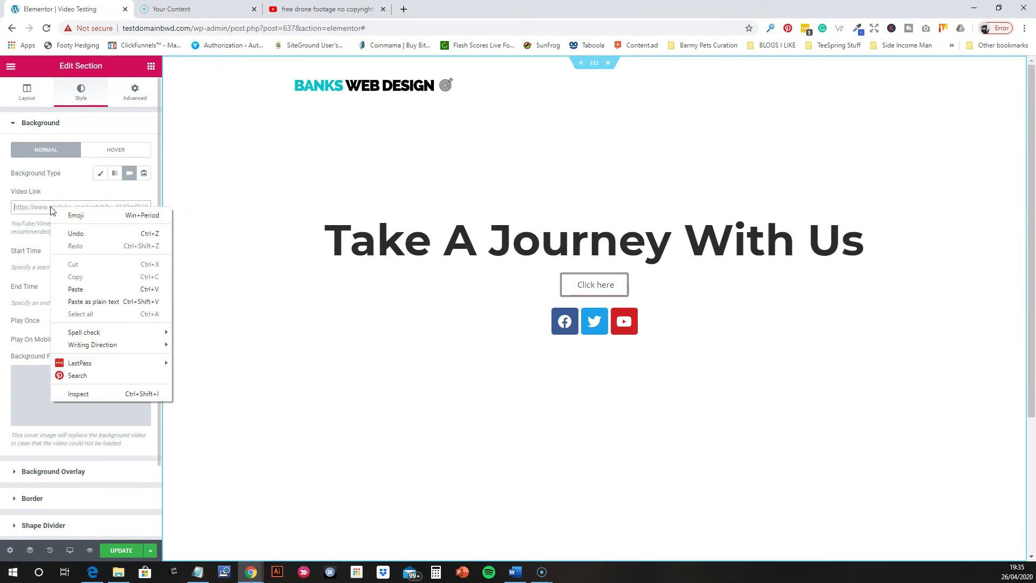
left_click(84, 290)
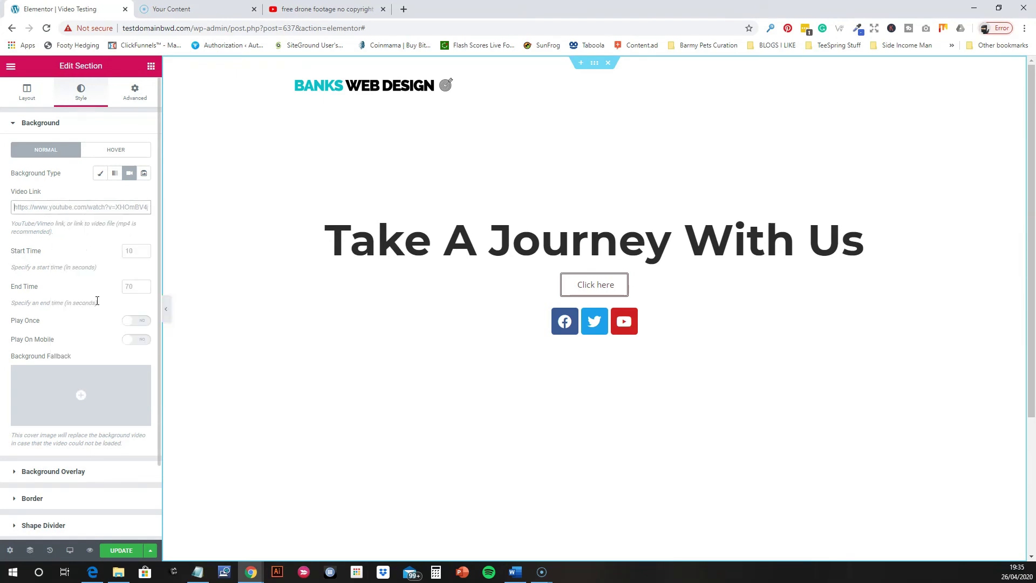
key("ctrl+v")
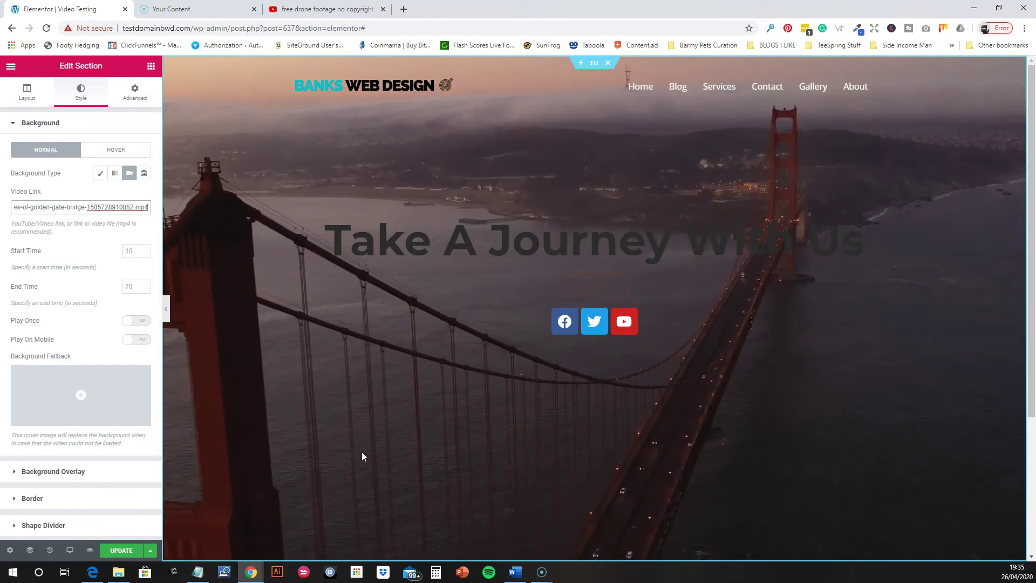
Change the text color of the "Take A Journey With Us" heading to white.
left_click(601, 249)
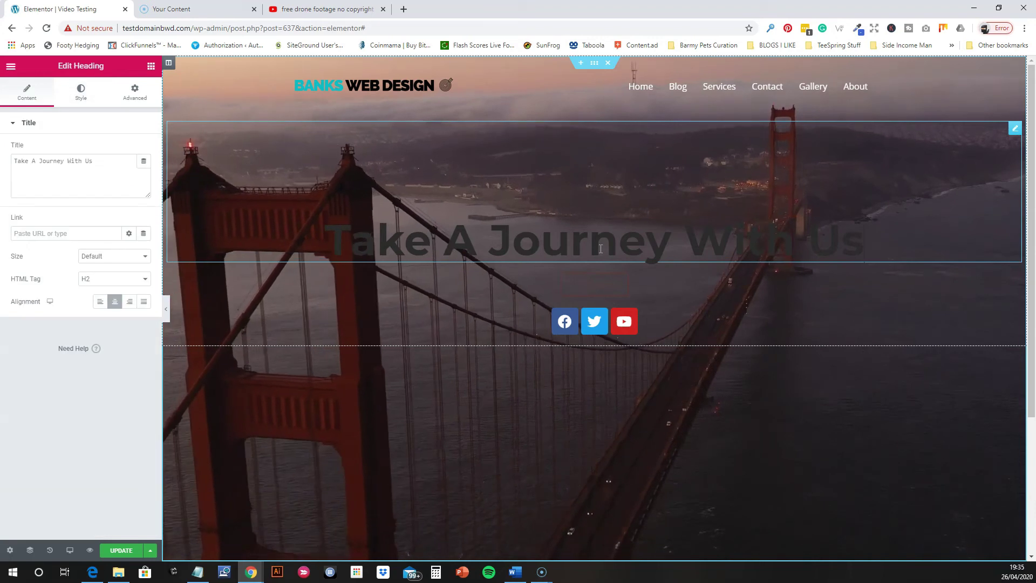
left_click(83, 100)
left_click(143, 172)
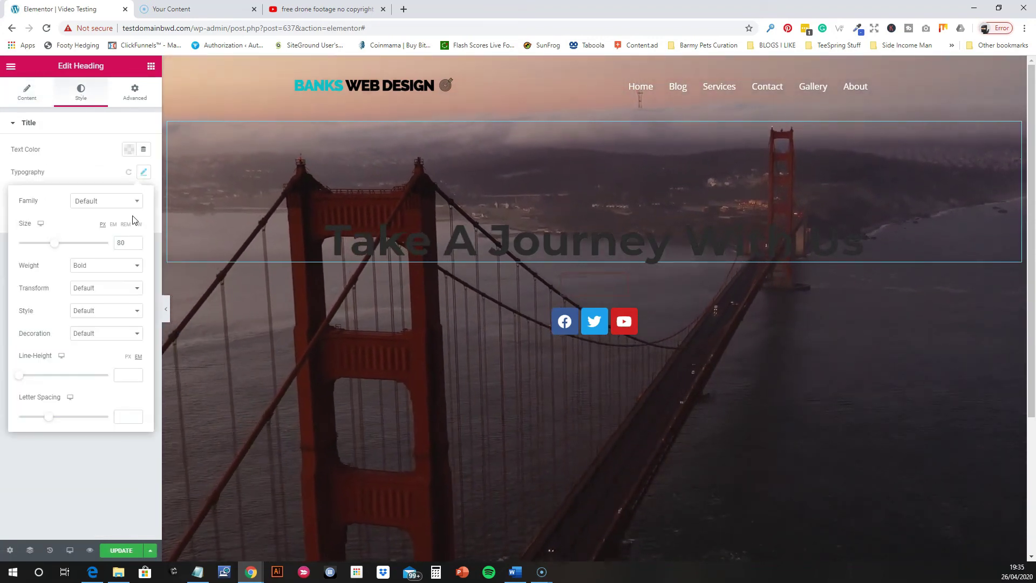
left_click(129, 149)
left_click_drag(92, 200, 74, 192)
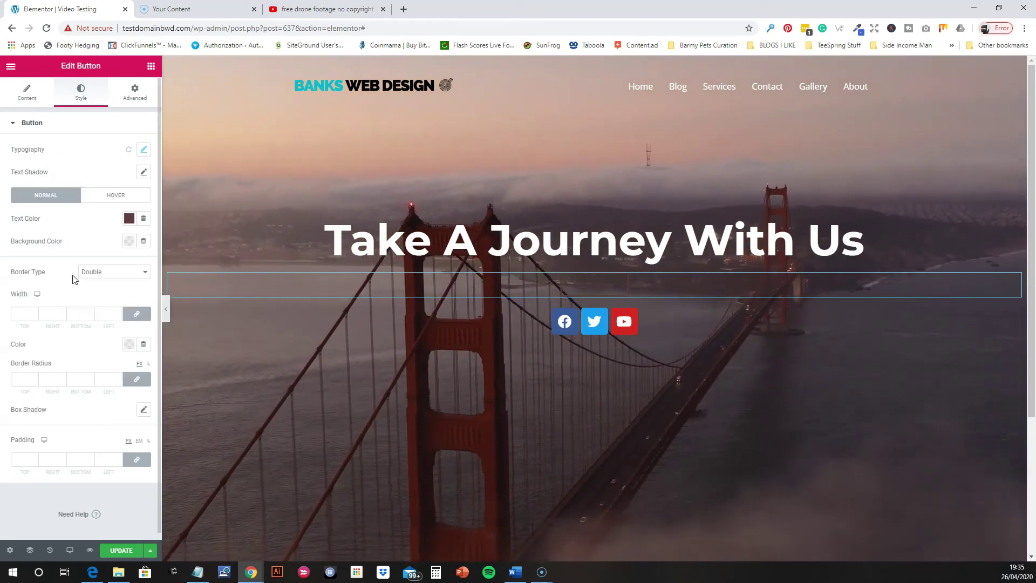
Make the "Click here" button's text white and set the button size to Large.
left_click(129, 221)
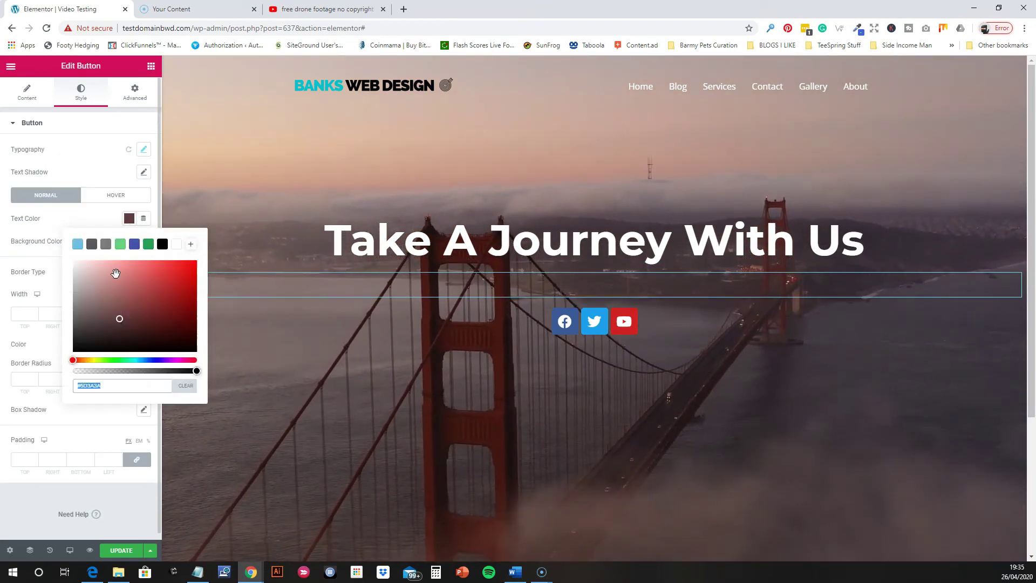
left_click(76, 263)
left_click(38, 108)
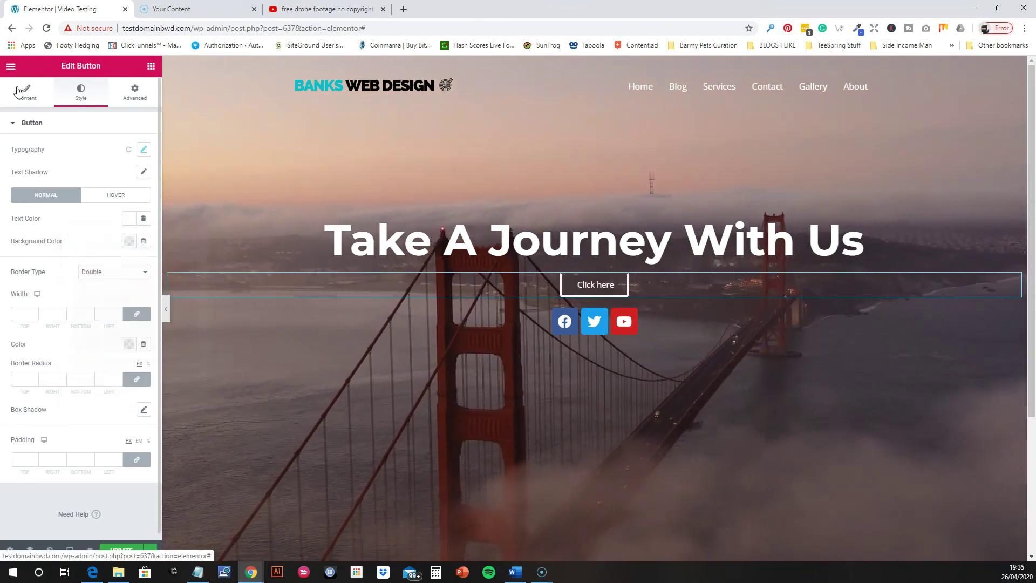
left_click(19, 90)
left_click(119, 253)
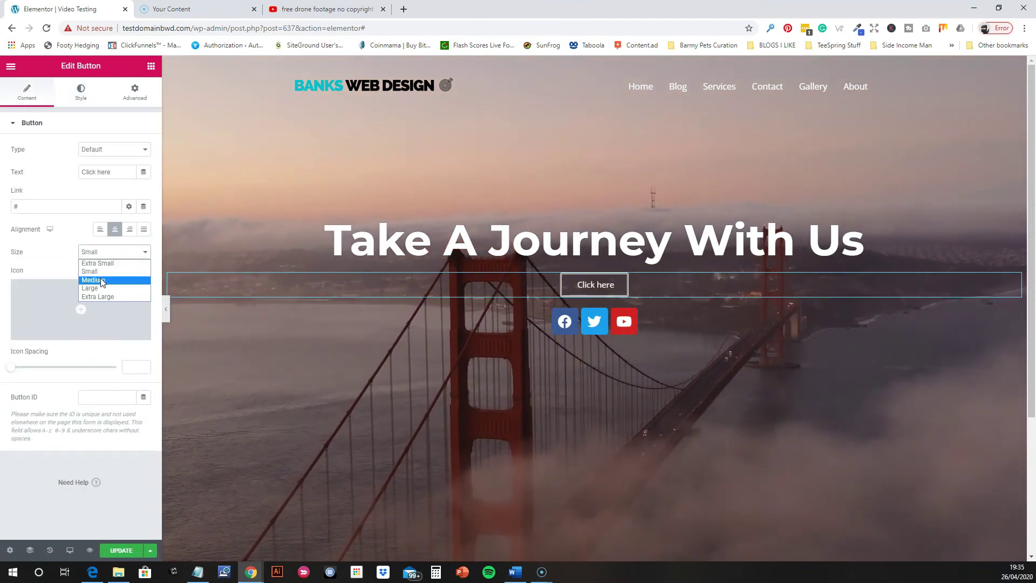
left_click(91, 280)
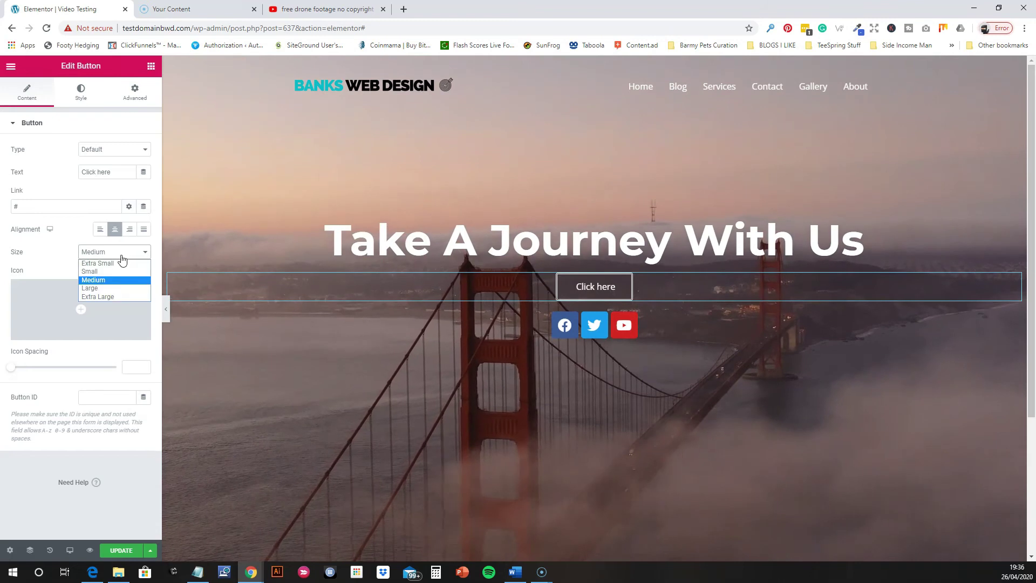
left_click(103, 289)
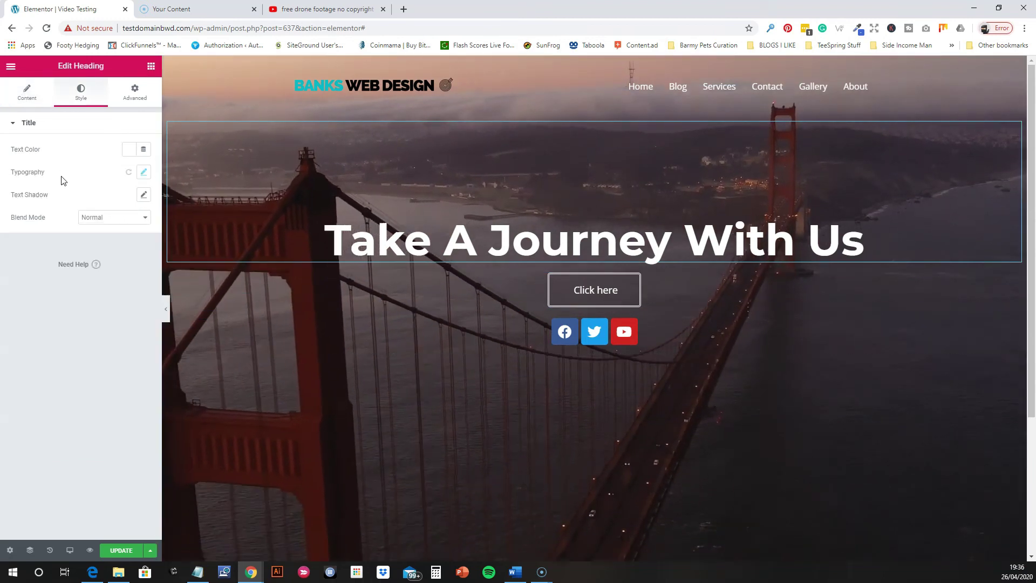
Insert a <br> line break before "With Us" in the heading's title and preview the page without the editing panel.
left_click(24, 95)
left_click(67, 161)
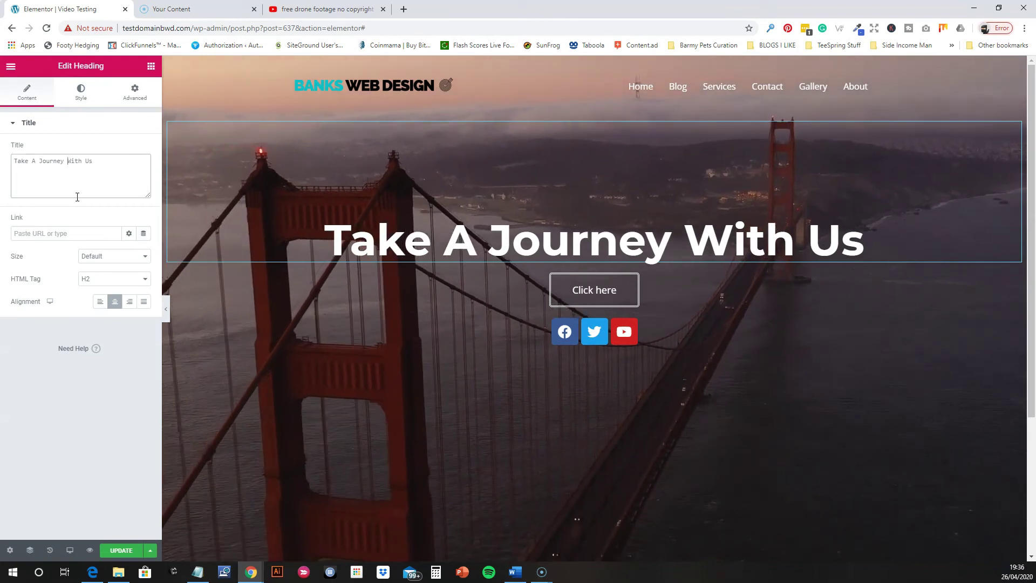
key("BackSpace")
type("<br>")
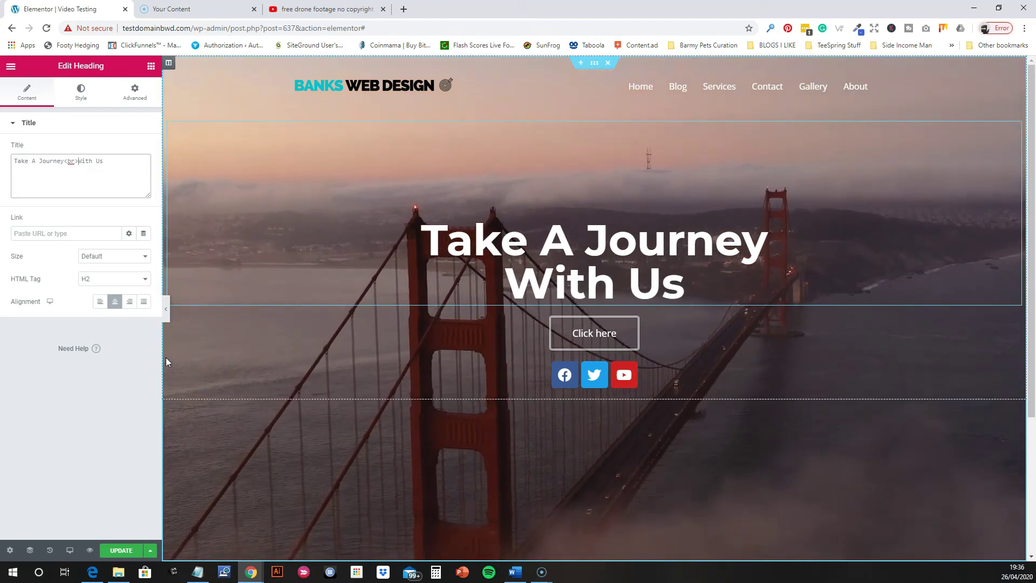
left_click(167, 311)
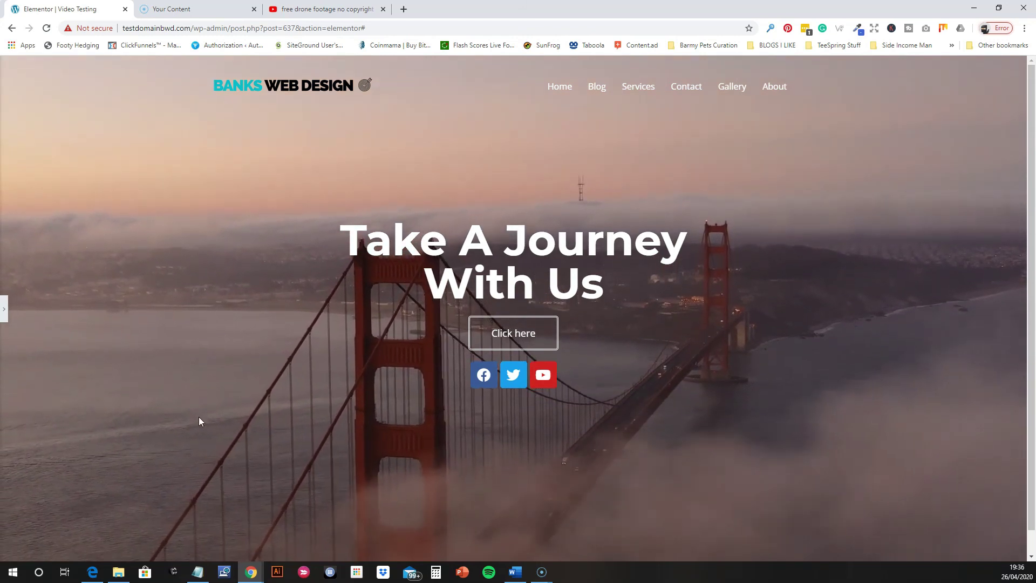
left_click(6, 312)
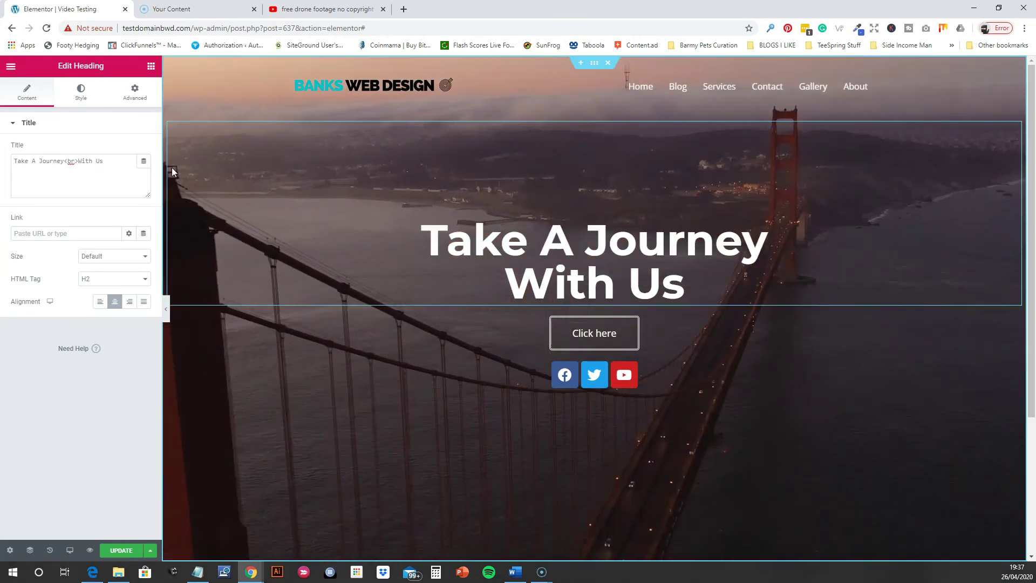
Reopen the hero section's background settings at the video link.
left_click(80, 95)
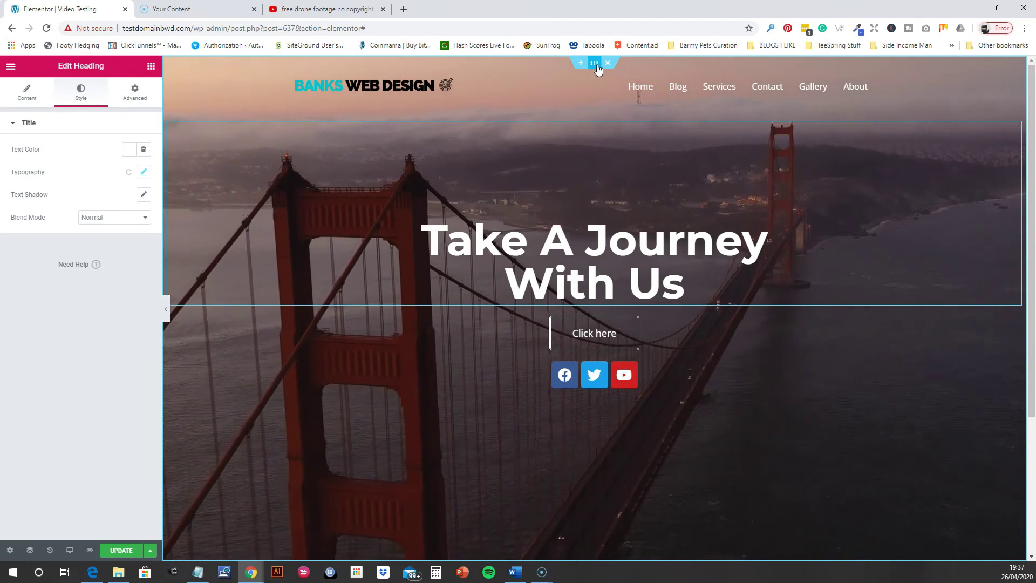
left_click(596, 64)
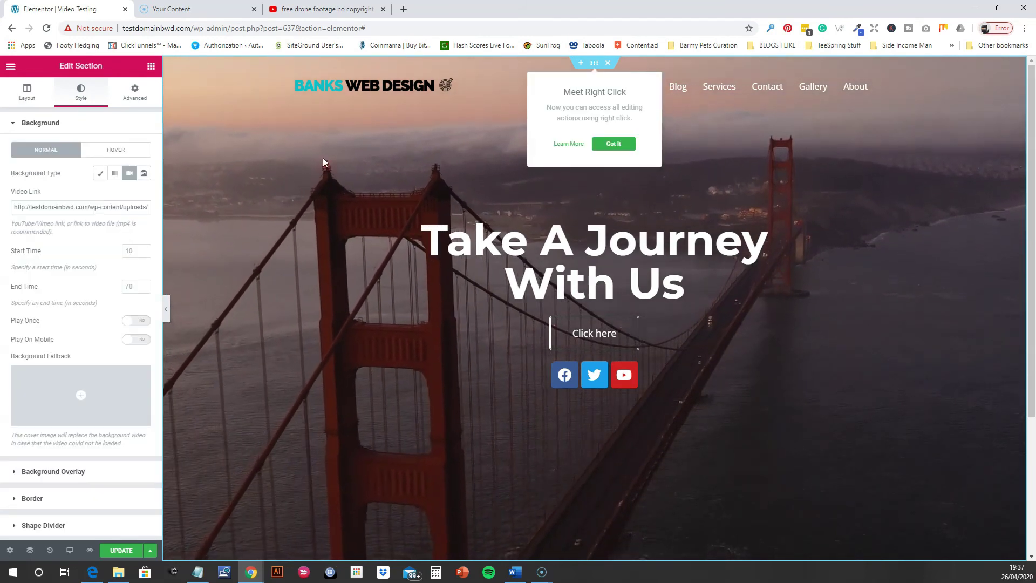
left_click_drag(105, 208, 155, 214)
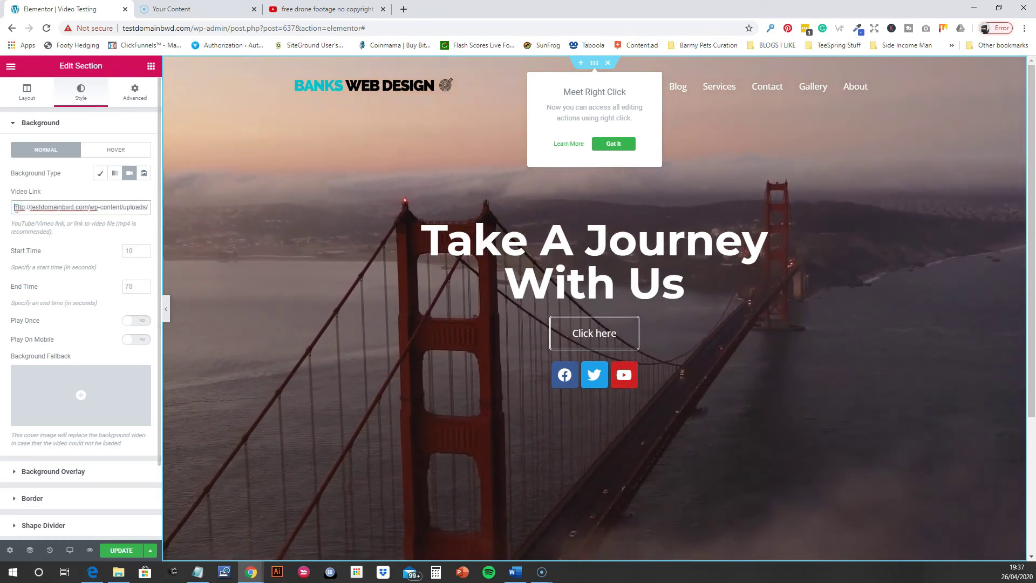
left_click(91, 209)
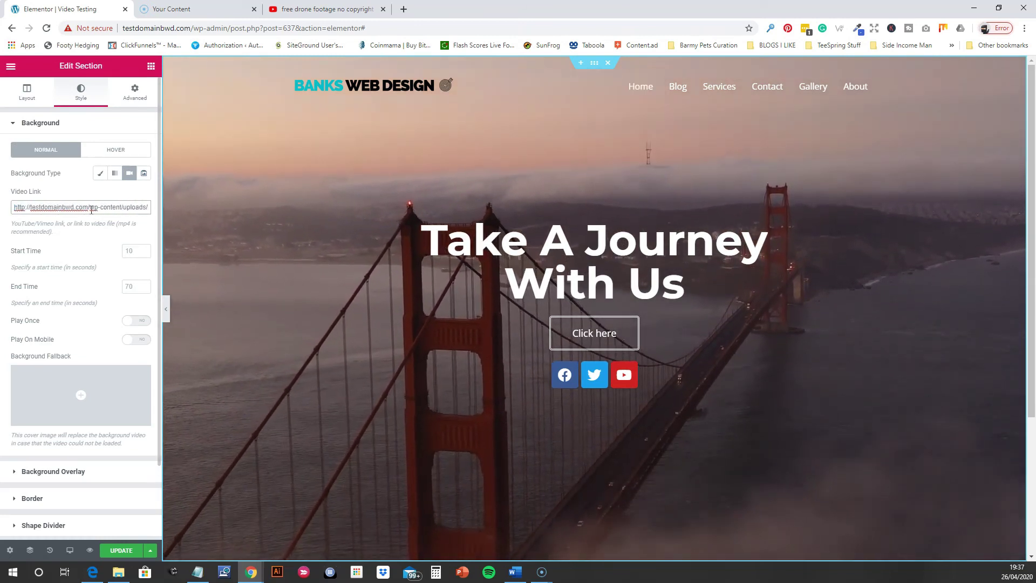
Switch to YouTube and copy the share link of the "Nature Beauty of Switzerland" video from the search results.
left_click(324, 13)
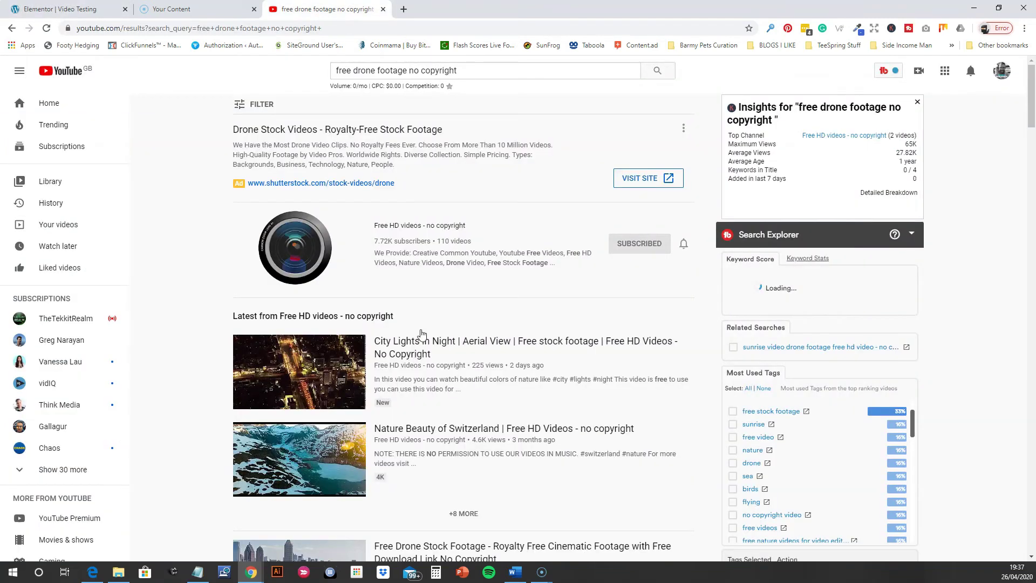
scroll(302, 356, "down", 2)
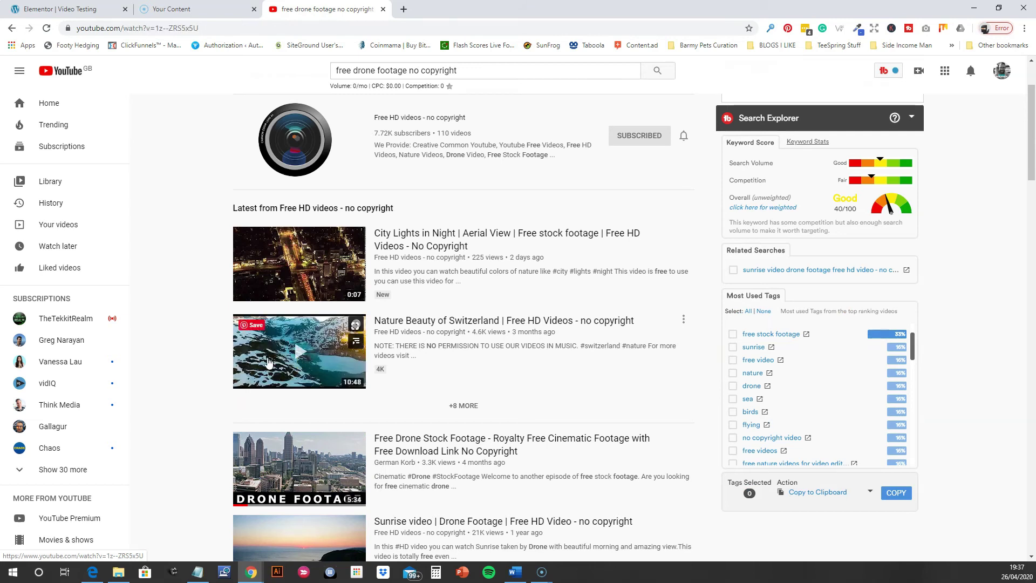
left_click(395, 339)
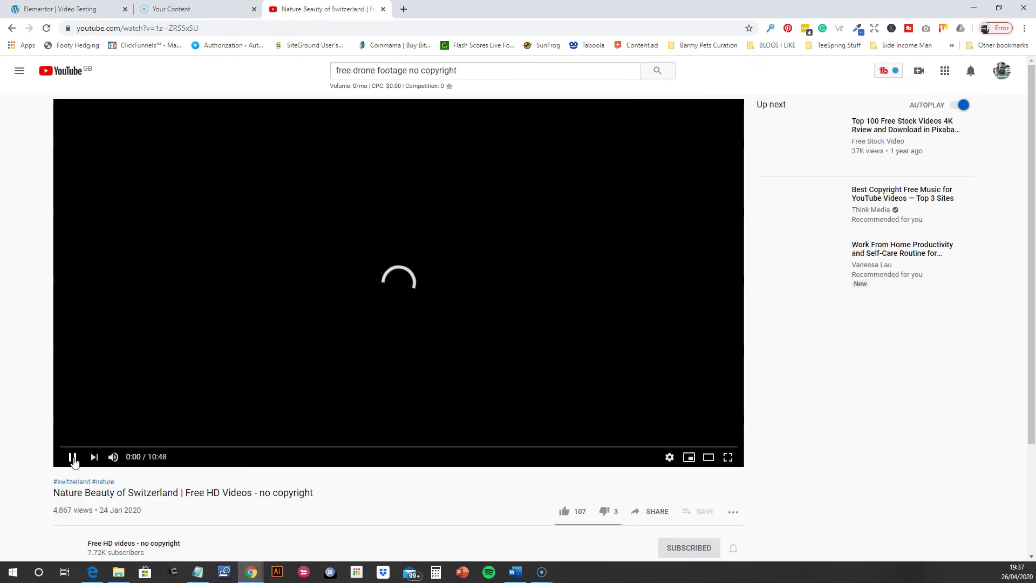
scroll(541, 389, "down", 3)
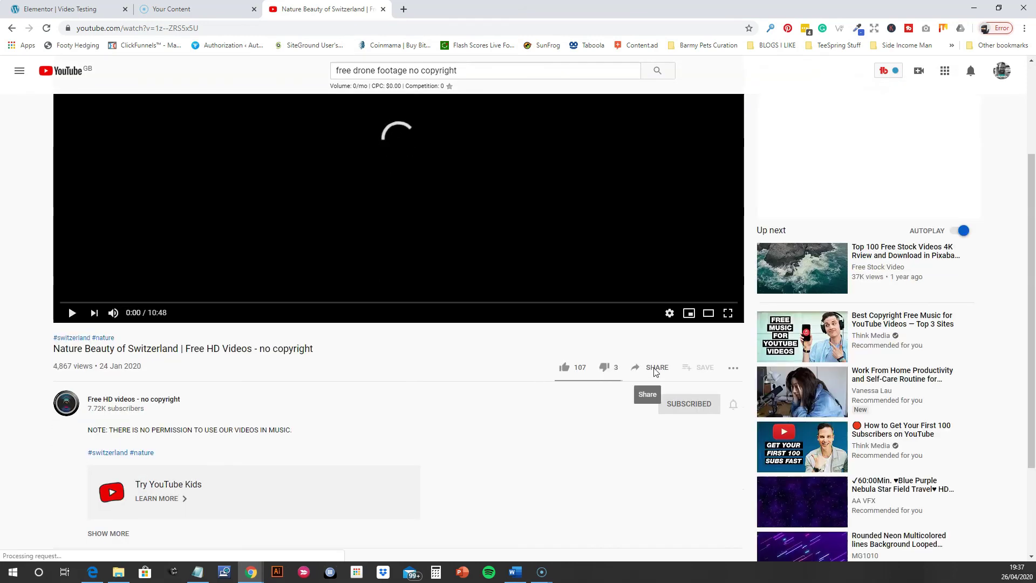
left_click(654, 372)
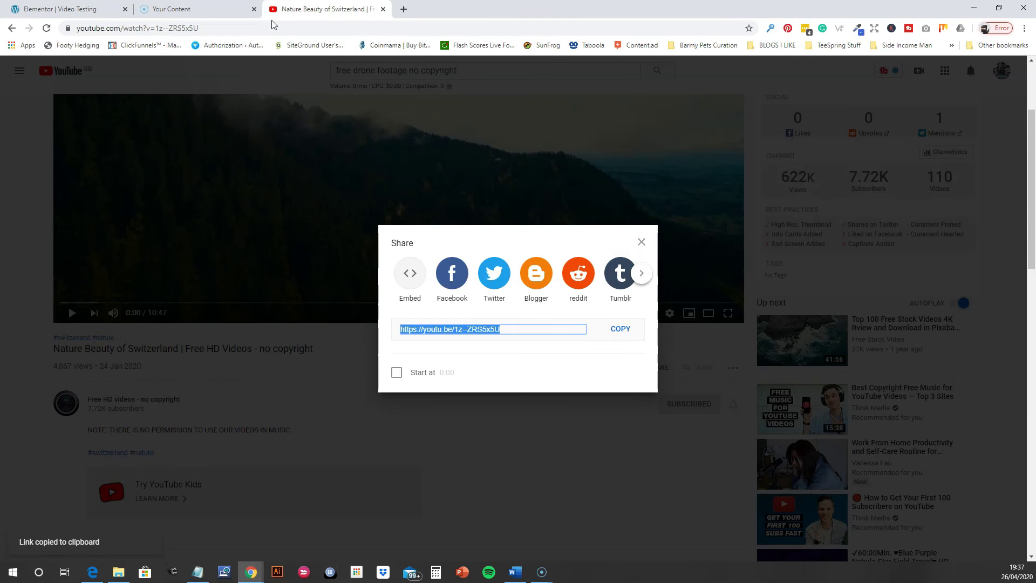
left_click(190, 9)
left_click(98, 10)
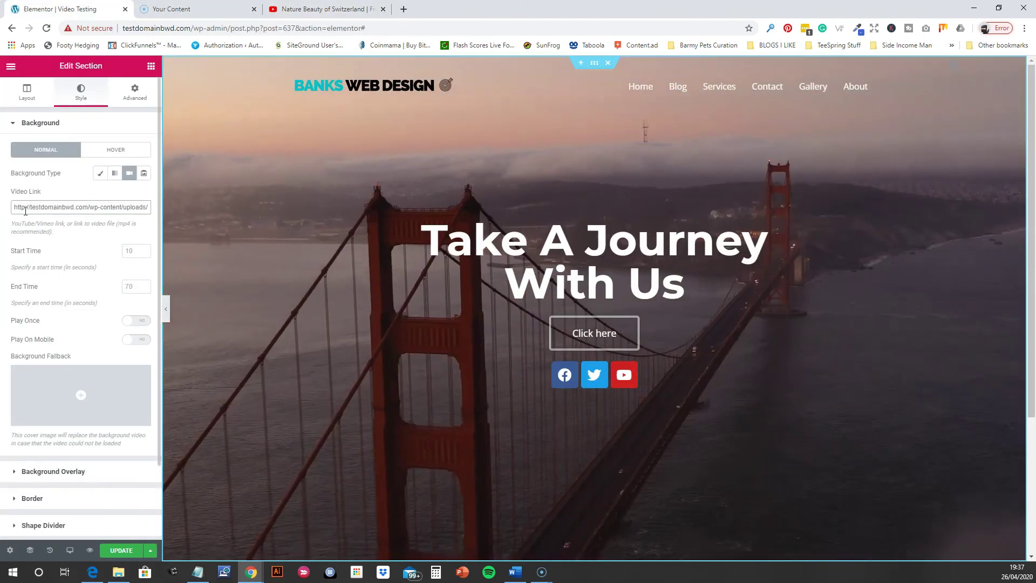
left_click_drag(14, 207, 180, 207)
key("BackSpace")
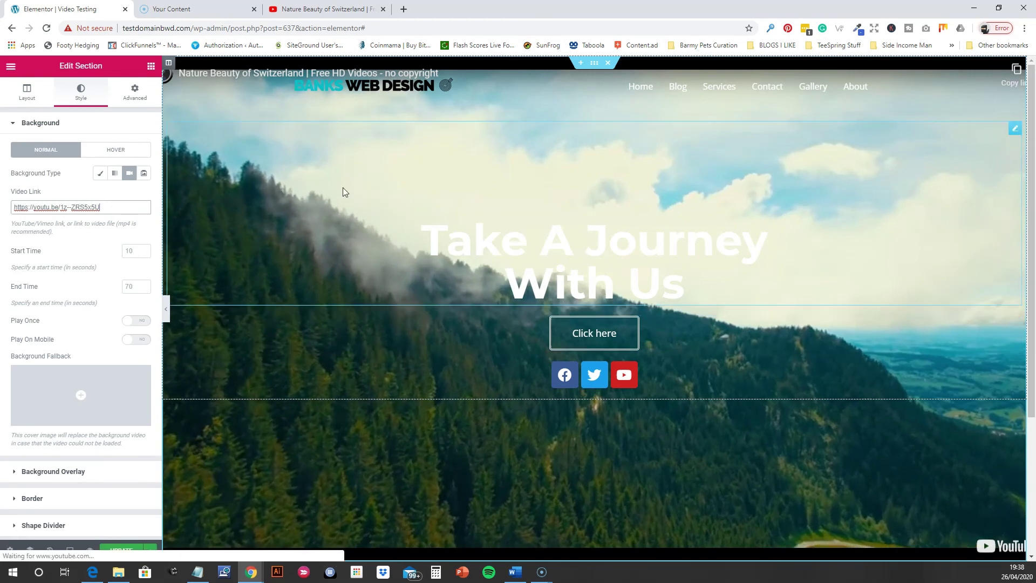
left_click(166, 309)
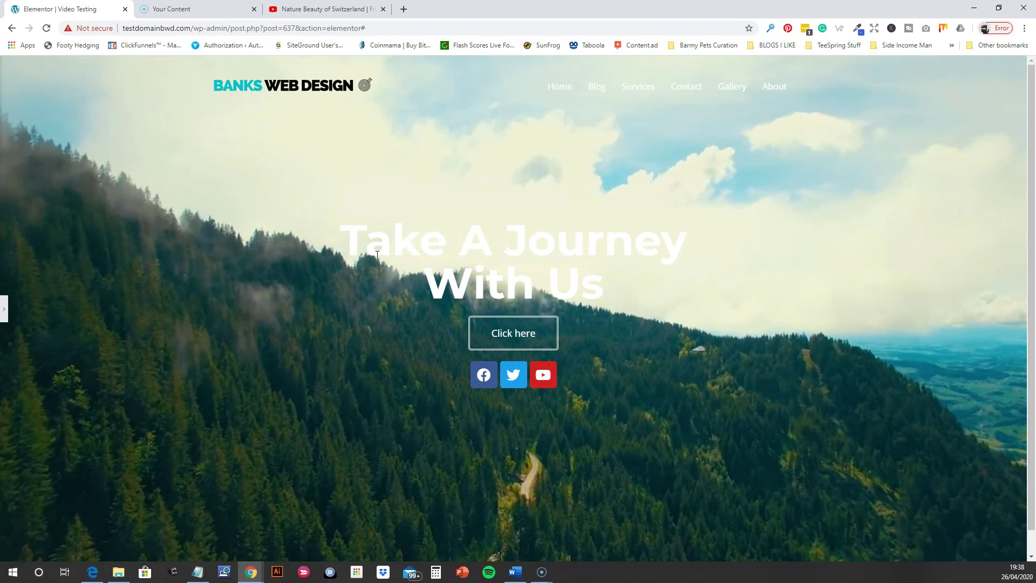
left_click(5, 311)
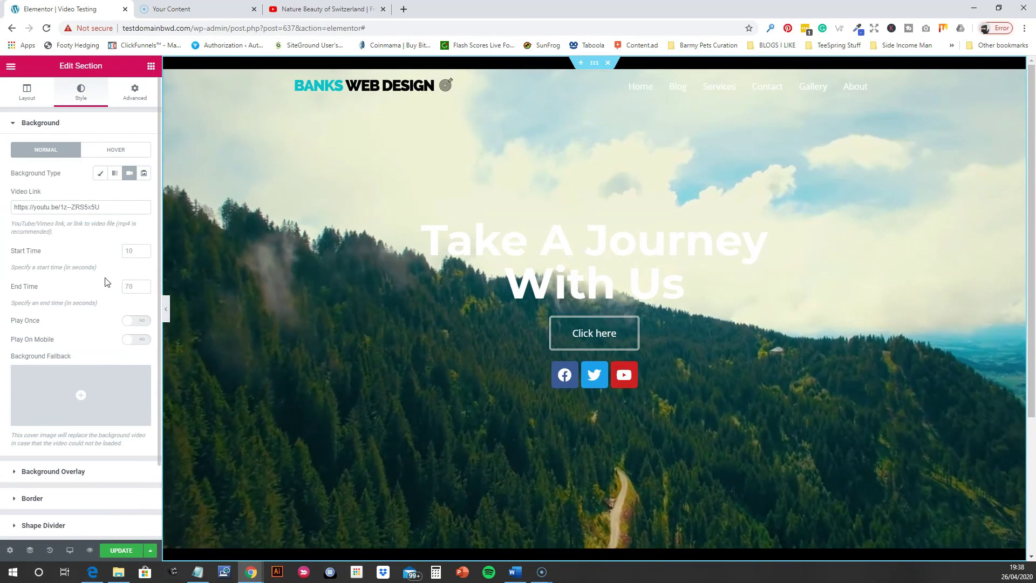
Add a Classic background overlay to the hero section and give it a bright red color.
left_click(37, 128)
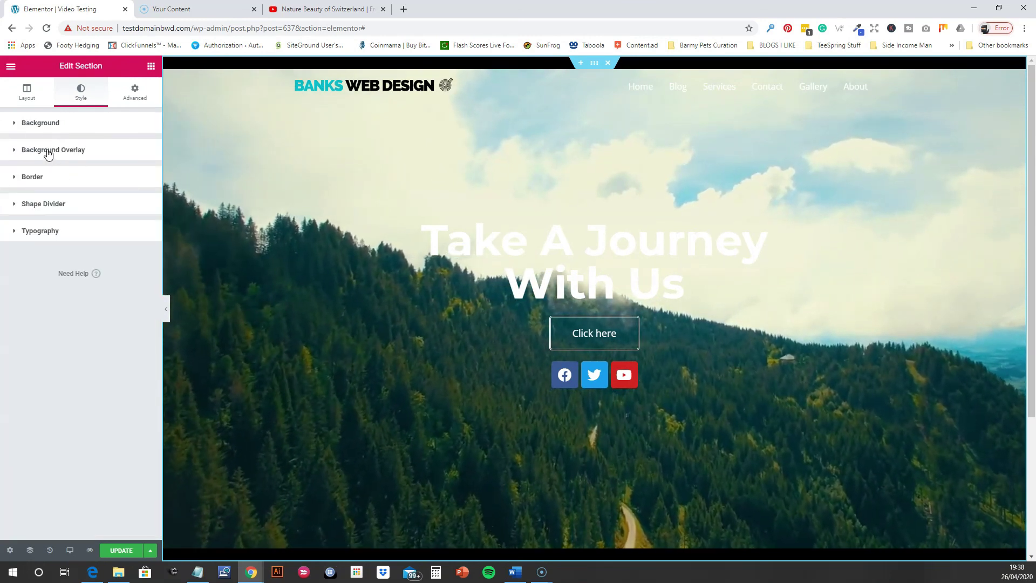
left_click(48, 154)
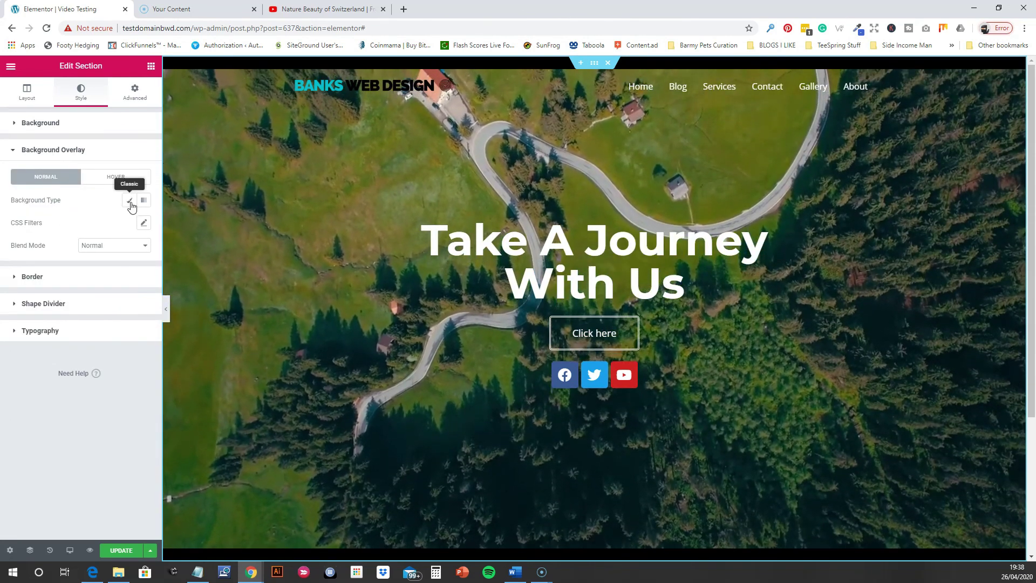
left_click(130, 201)
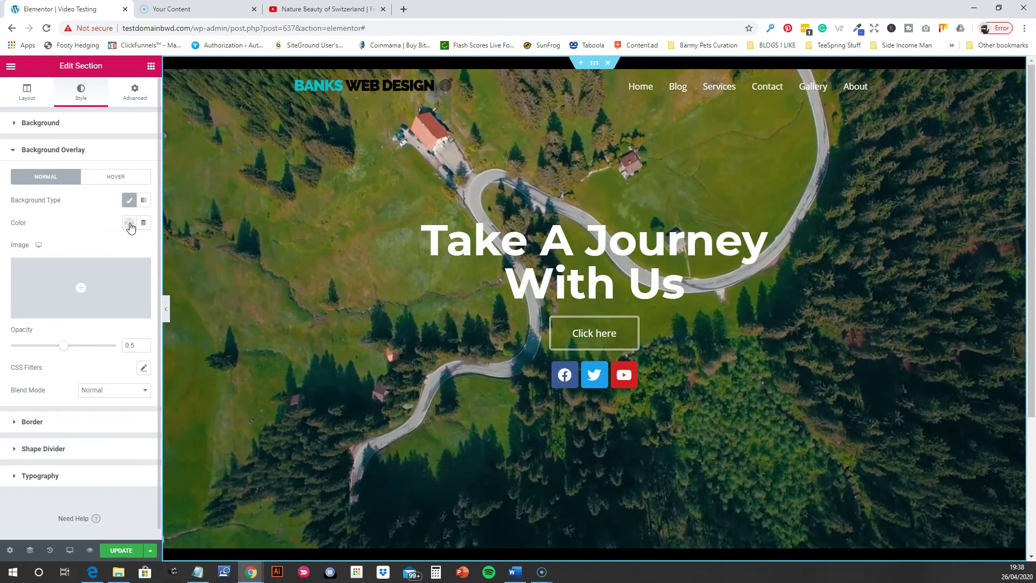
left_click(129, 223)
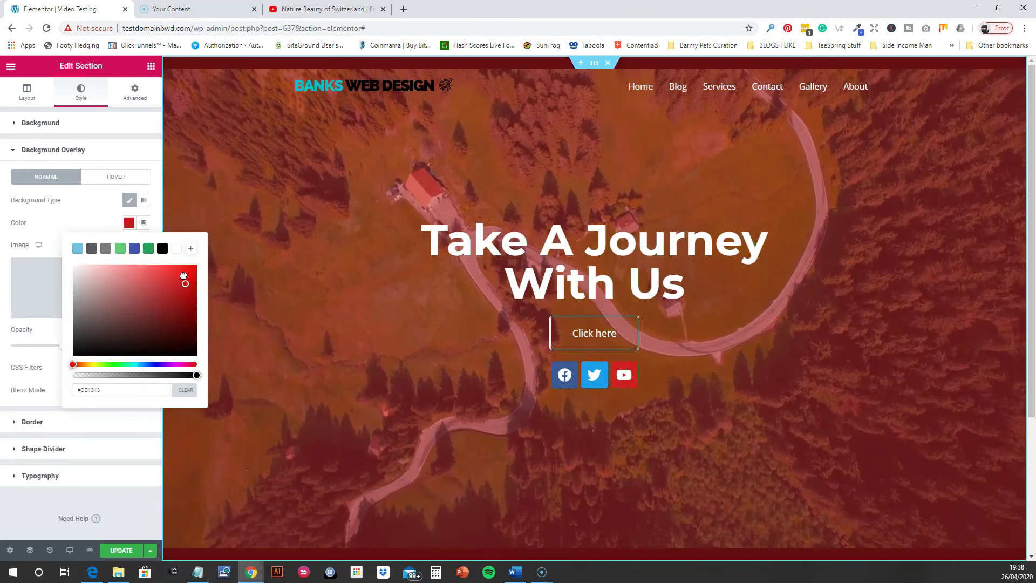
mouse_move(183, 276)
left_mouse_down()
mouse_move(167, 273)
mouse_move(189, 273)
left_mouse_up()
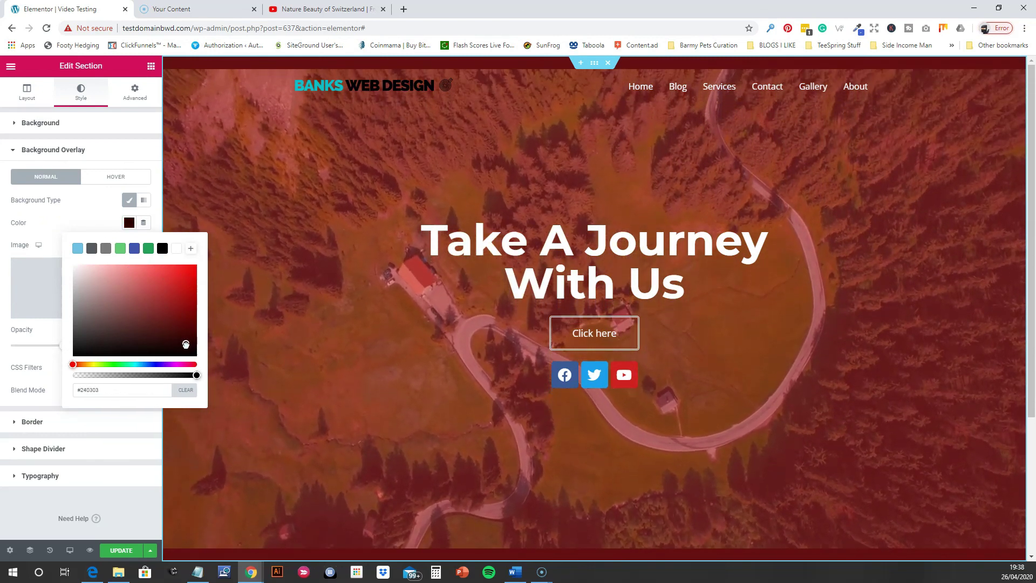
Try lighter and darker overlay shades, settle on the near-black red #1B0404, and preview the page without the editing panel.
left_click_drag(186, 344, 187, 350)
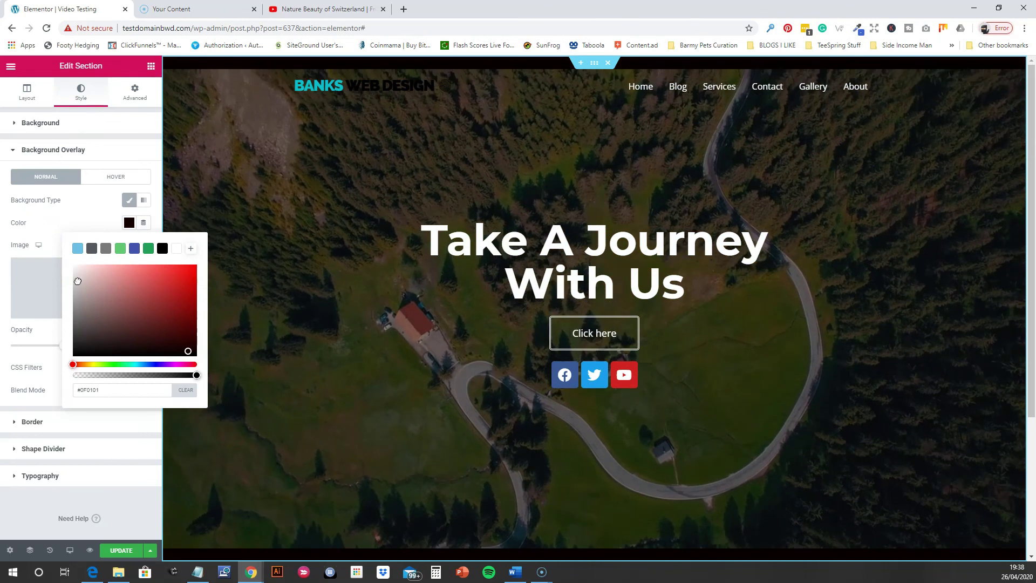
left_click_drag(78, 281, 107, 285)
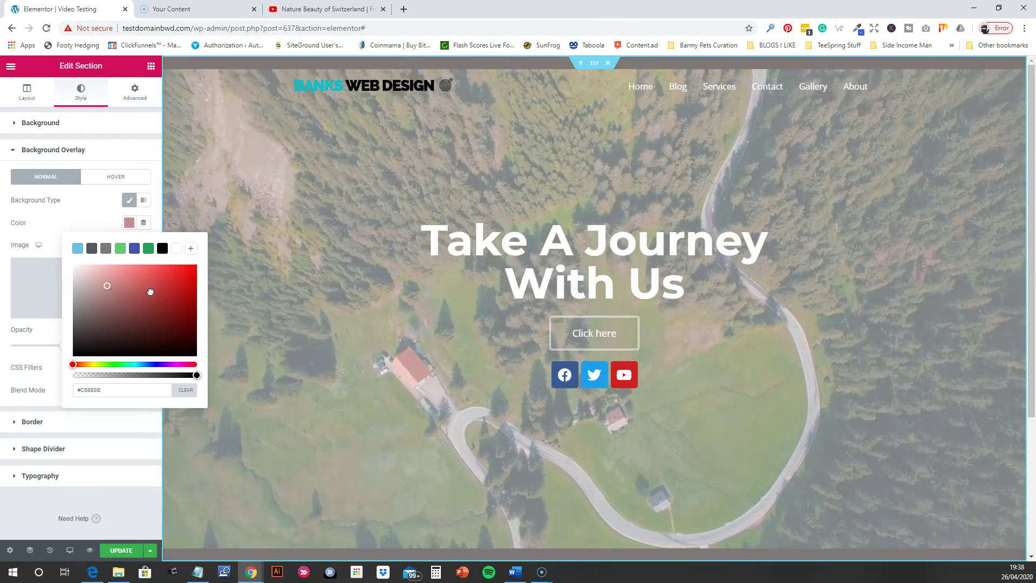
left_click(185, 343)
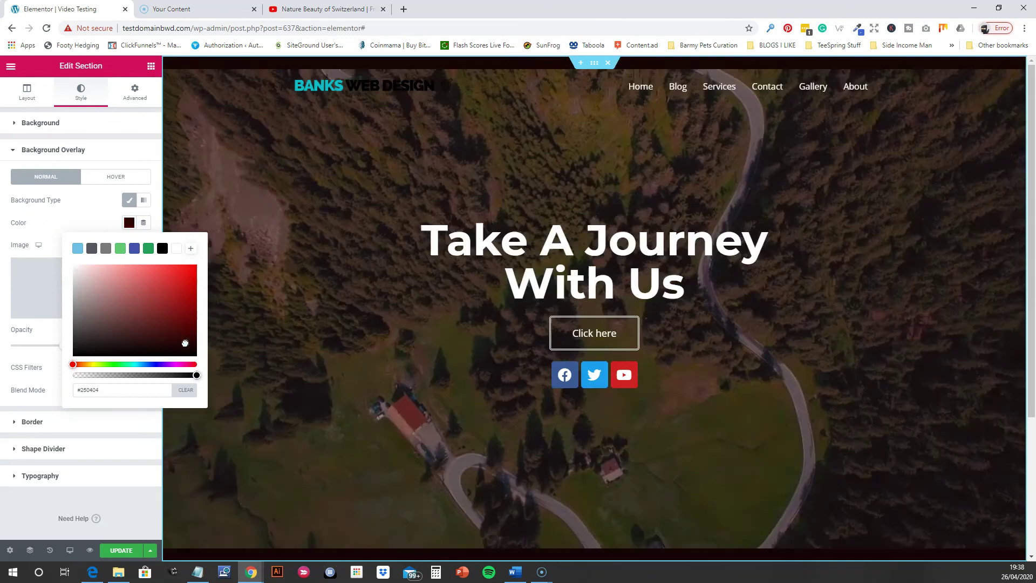
left_click_drag(185, 343, 178, 347)
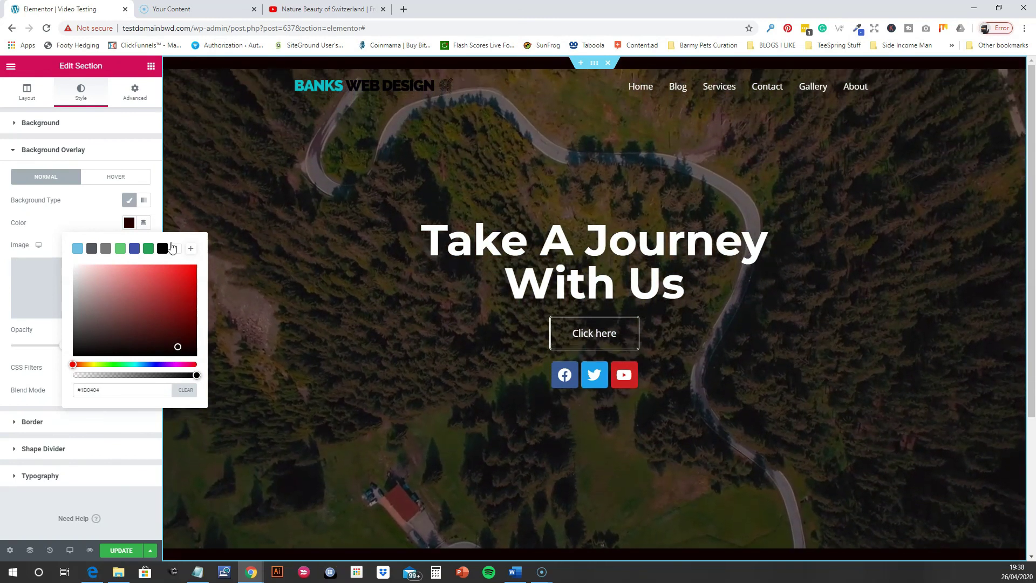
left_click(171, 309)
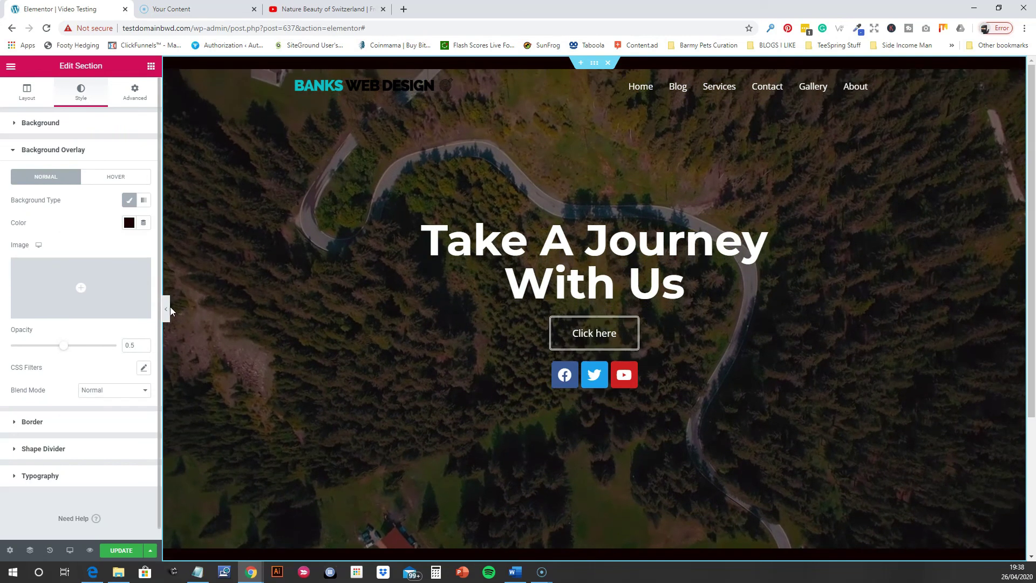
left_click(167, 308)
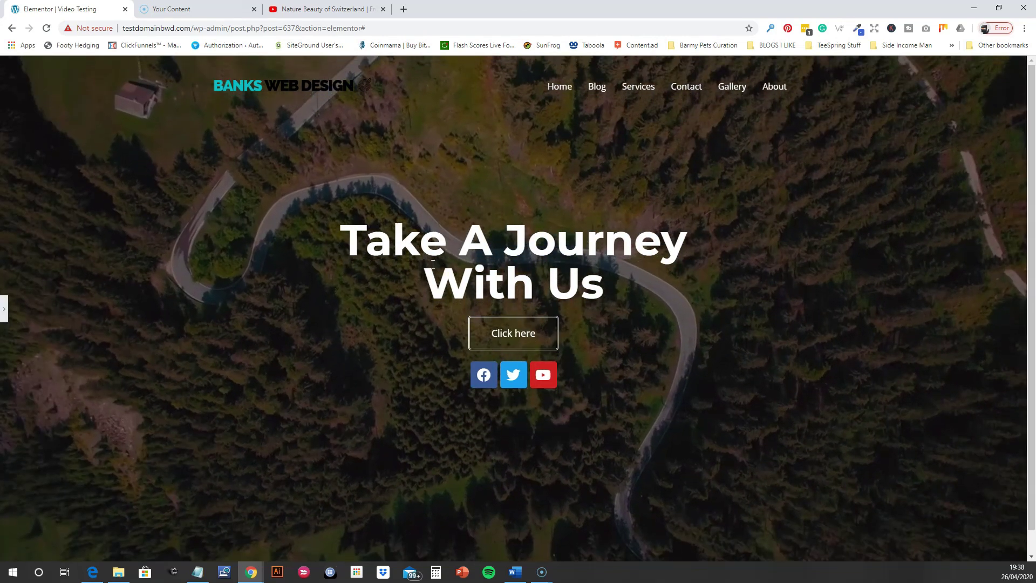